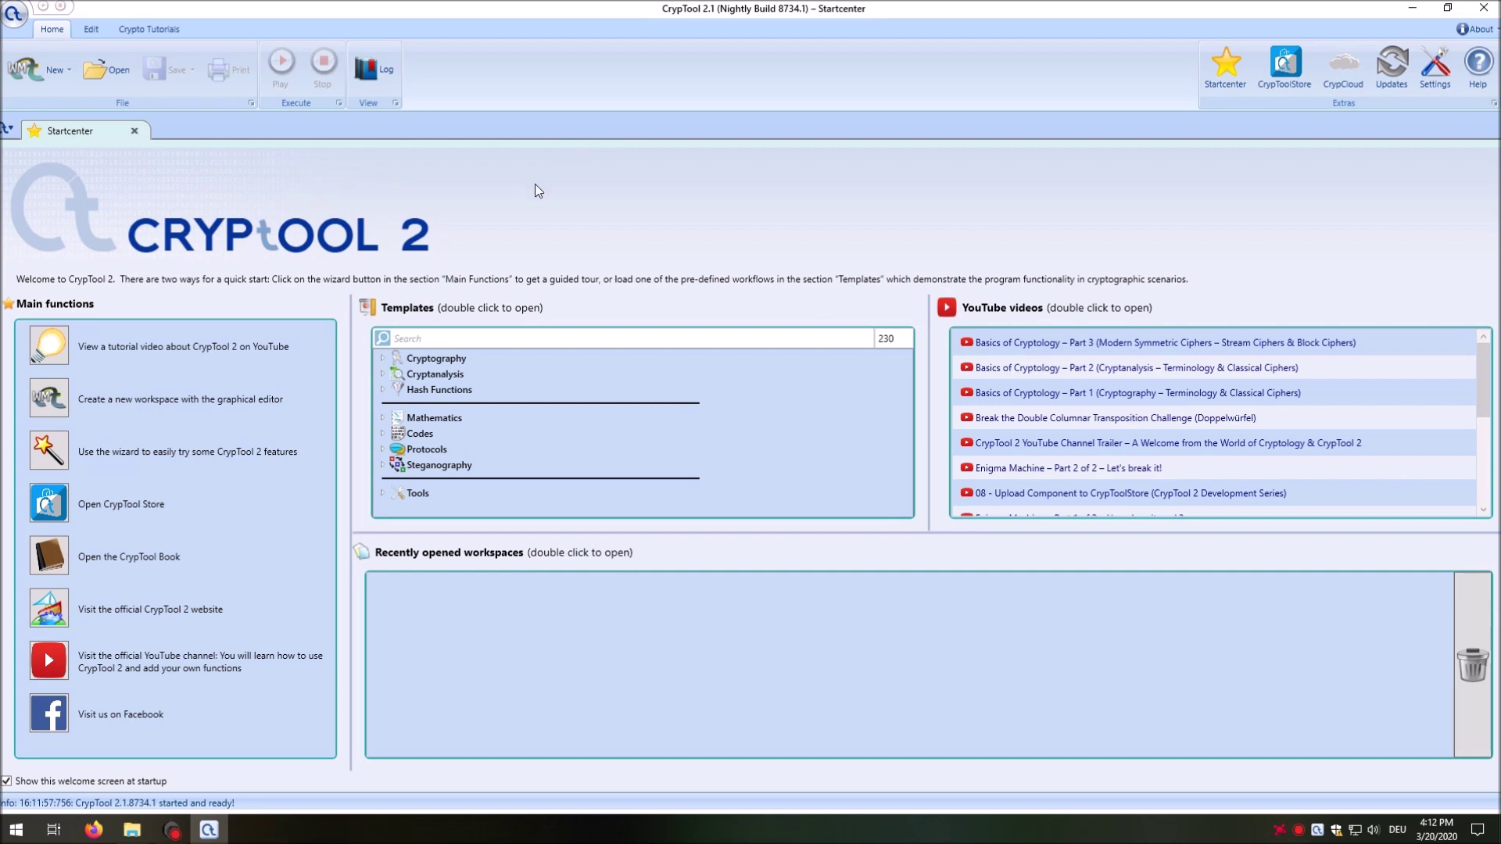
# Step: Open the Hill Cipher template from a 'hill' search, fit it to the window, and select the plaintext
pyautogui.click(423, 341)
pyautogui.write('hill')
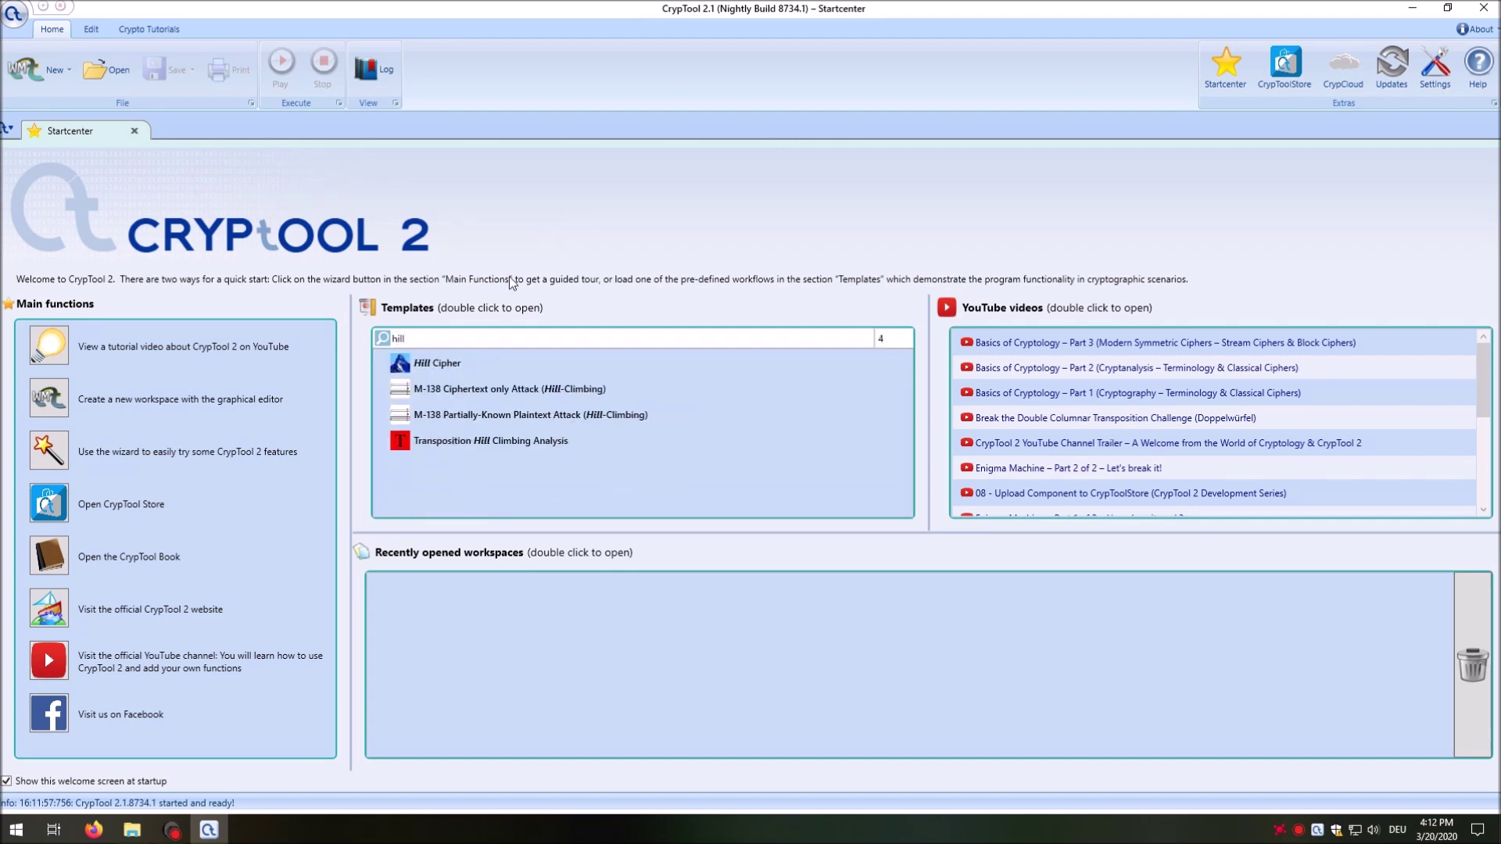
pyautogui.doubleClick(426, 365)
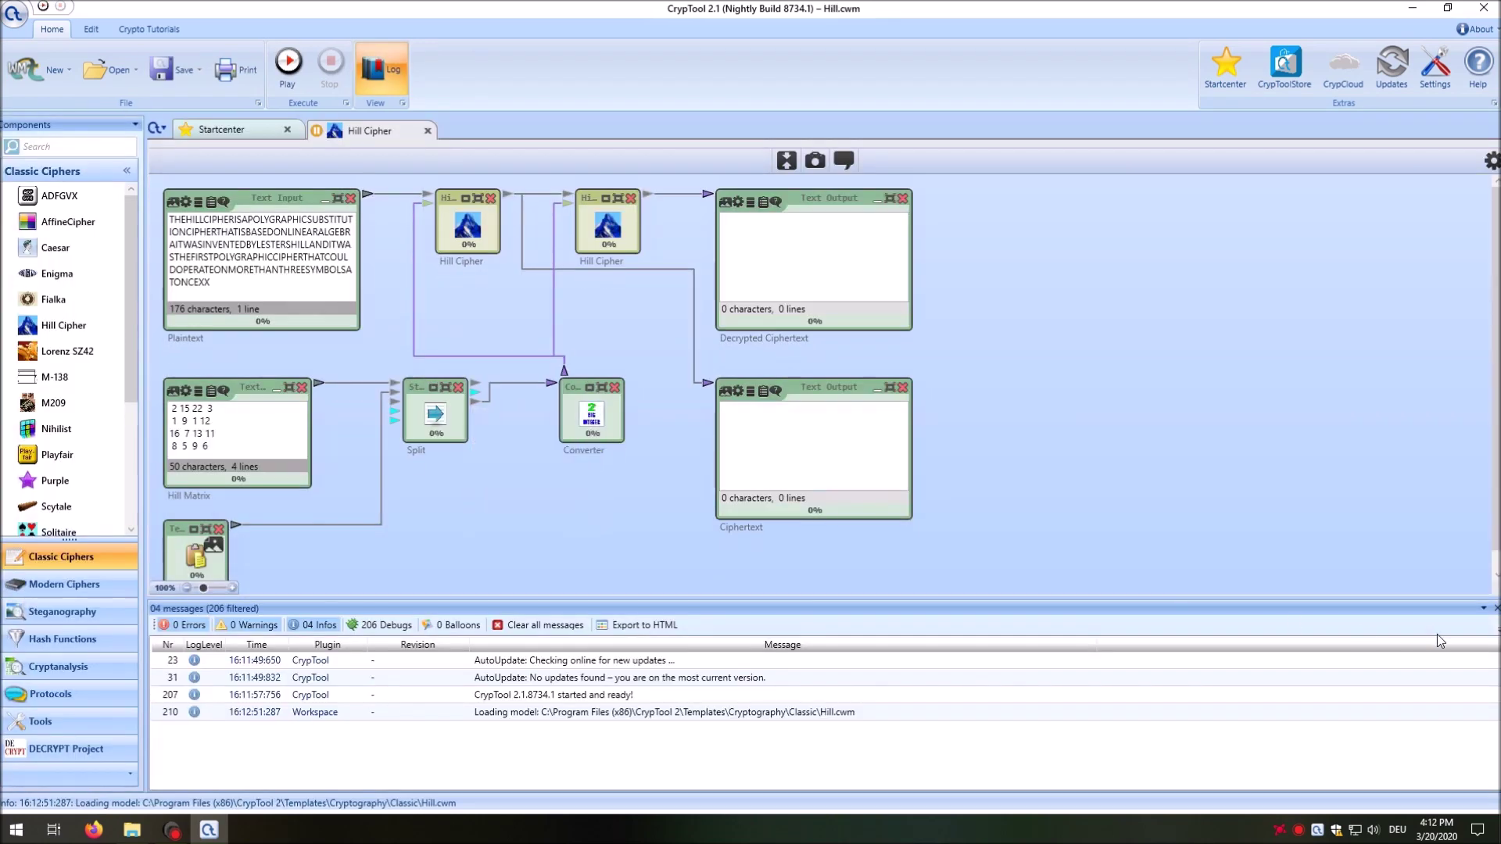
pyautogui.click(787, 160)
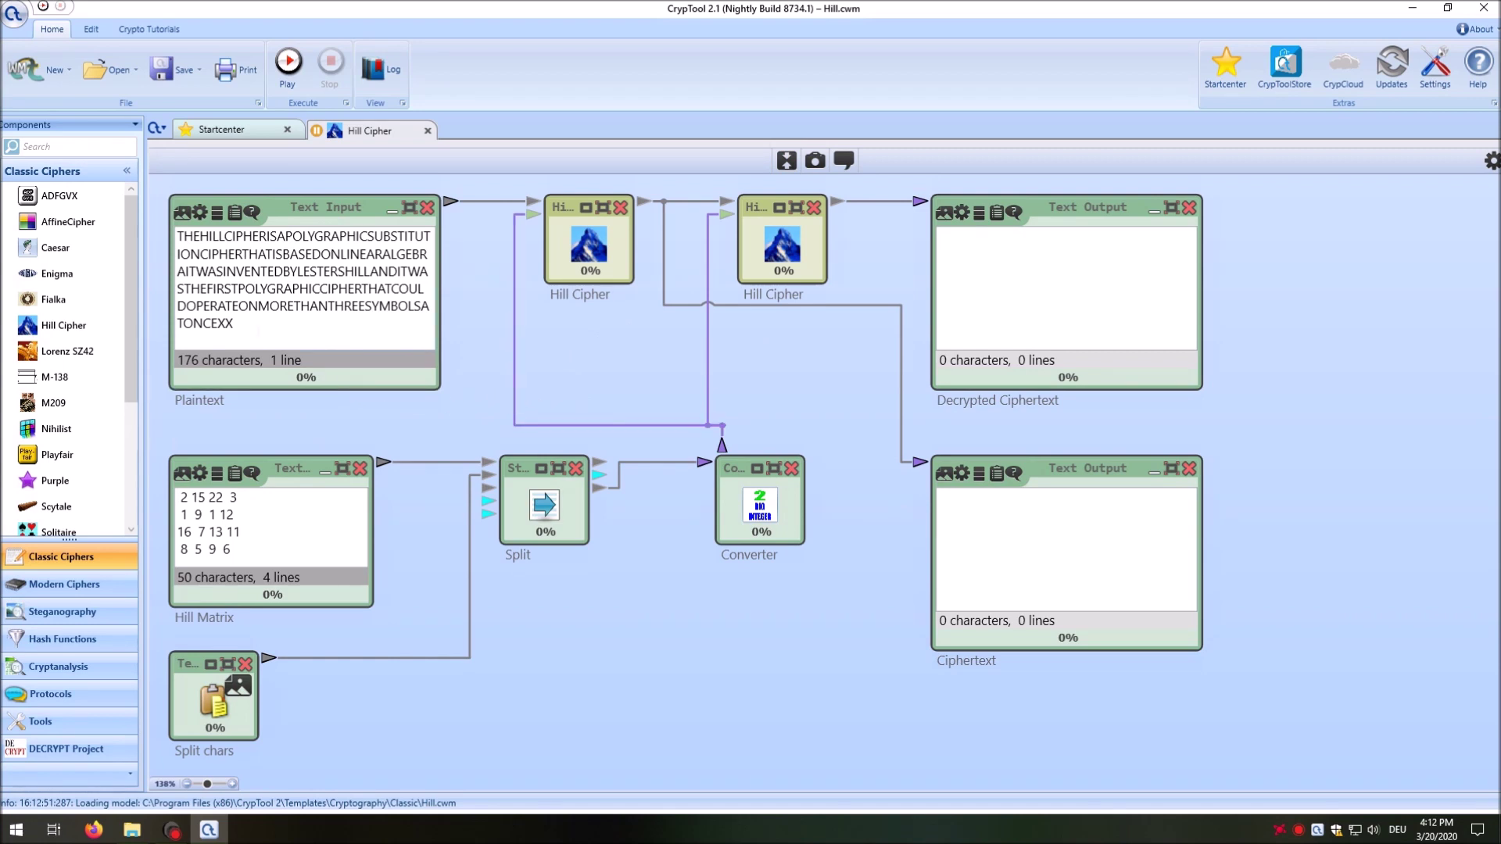
pyautogui.moveTo(312, 336); pyautogui.dragTo(132, 260)
# Step: Enter HELLOWORLD as the plaintext and paste 5 3 / 7 4 as the Hill key matrix
pyautogui.write('HE')
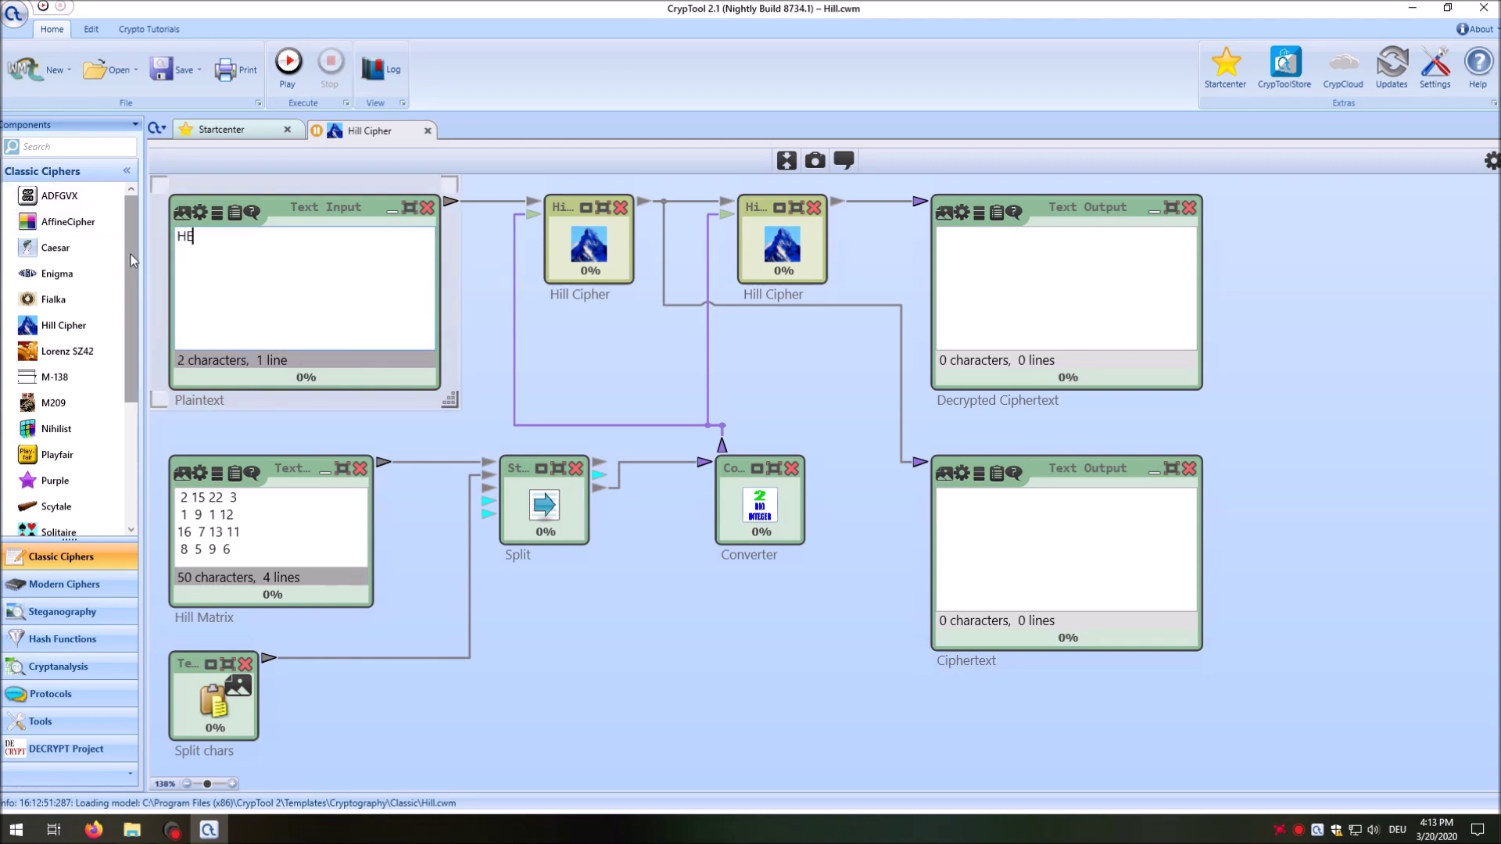
pyautogui.write('LLOWORLD')
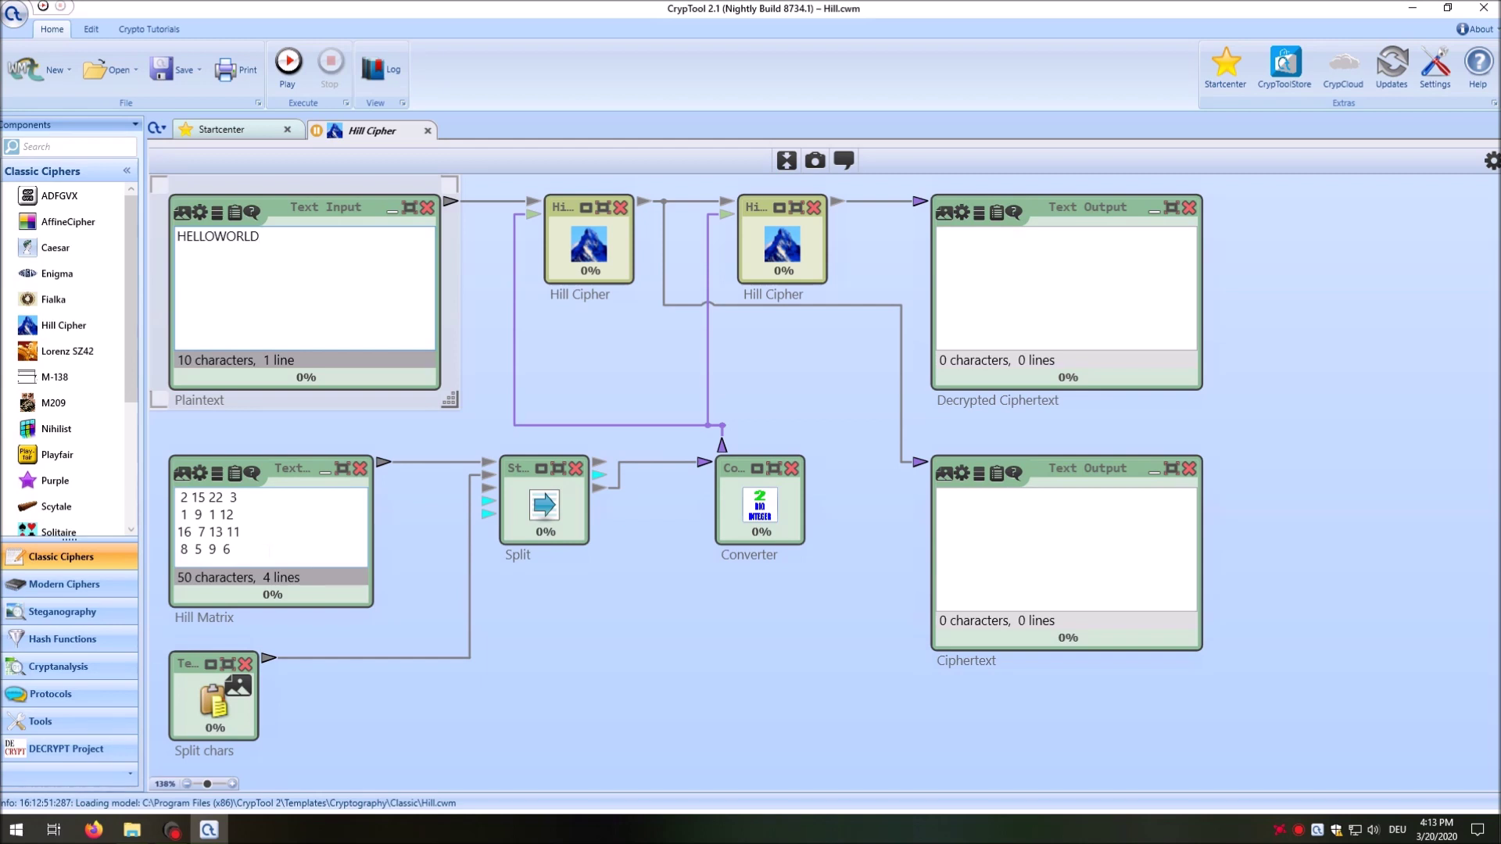
pyautogui.moveTo(233, 551); pyautogui.dragTo(167, 499)
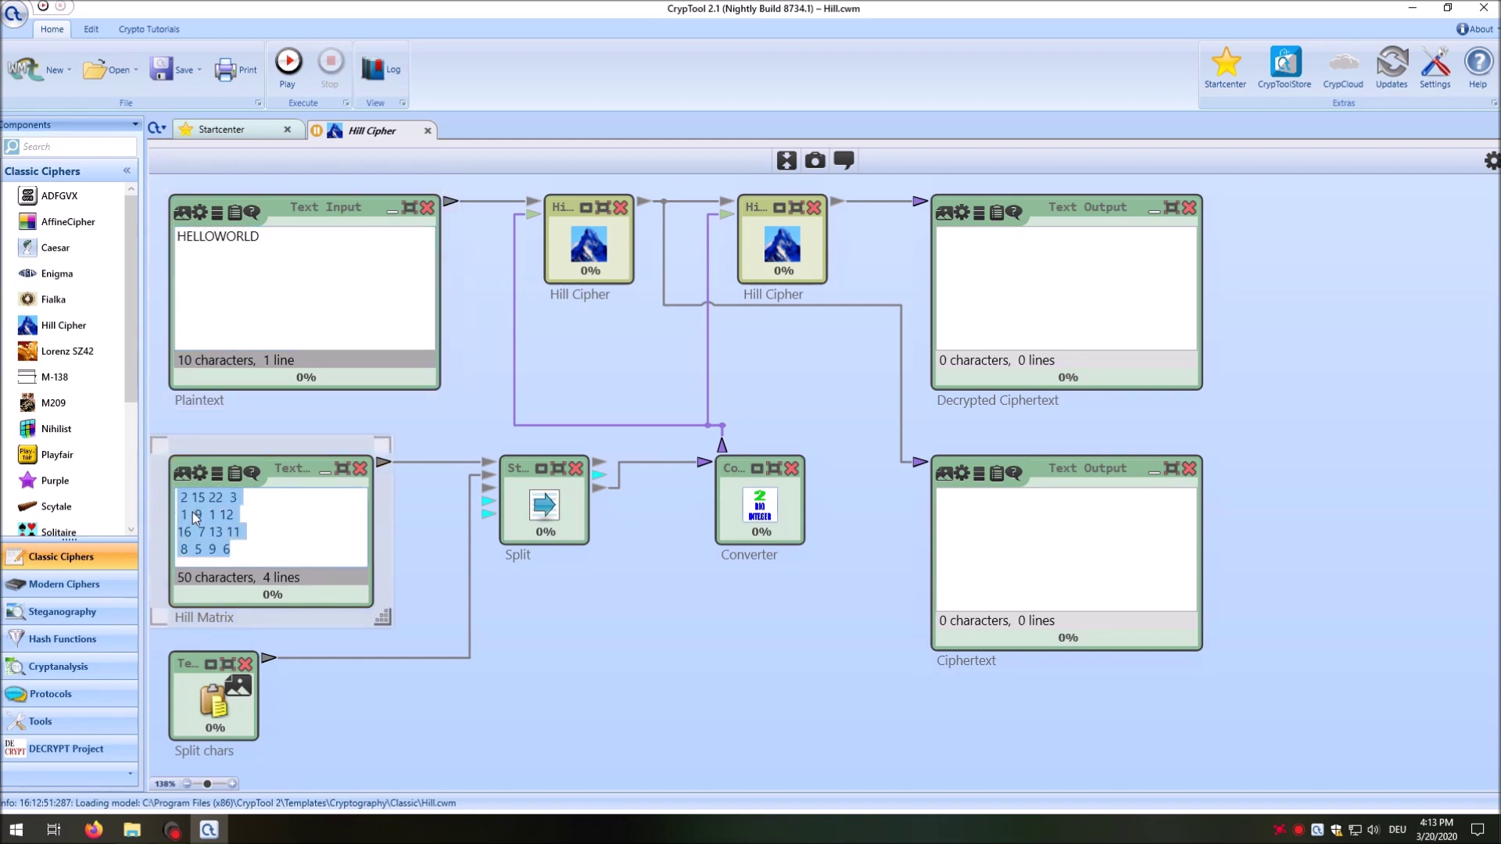
pyautogui.write('5 3 7 4')
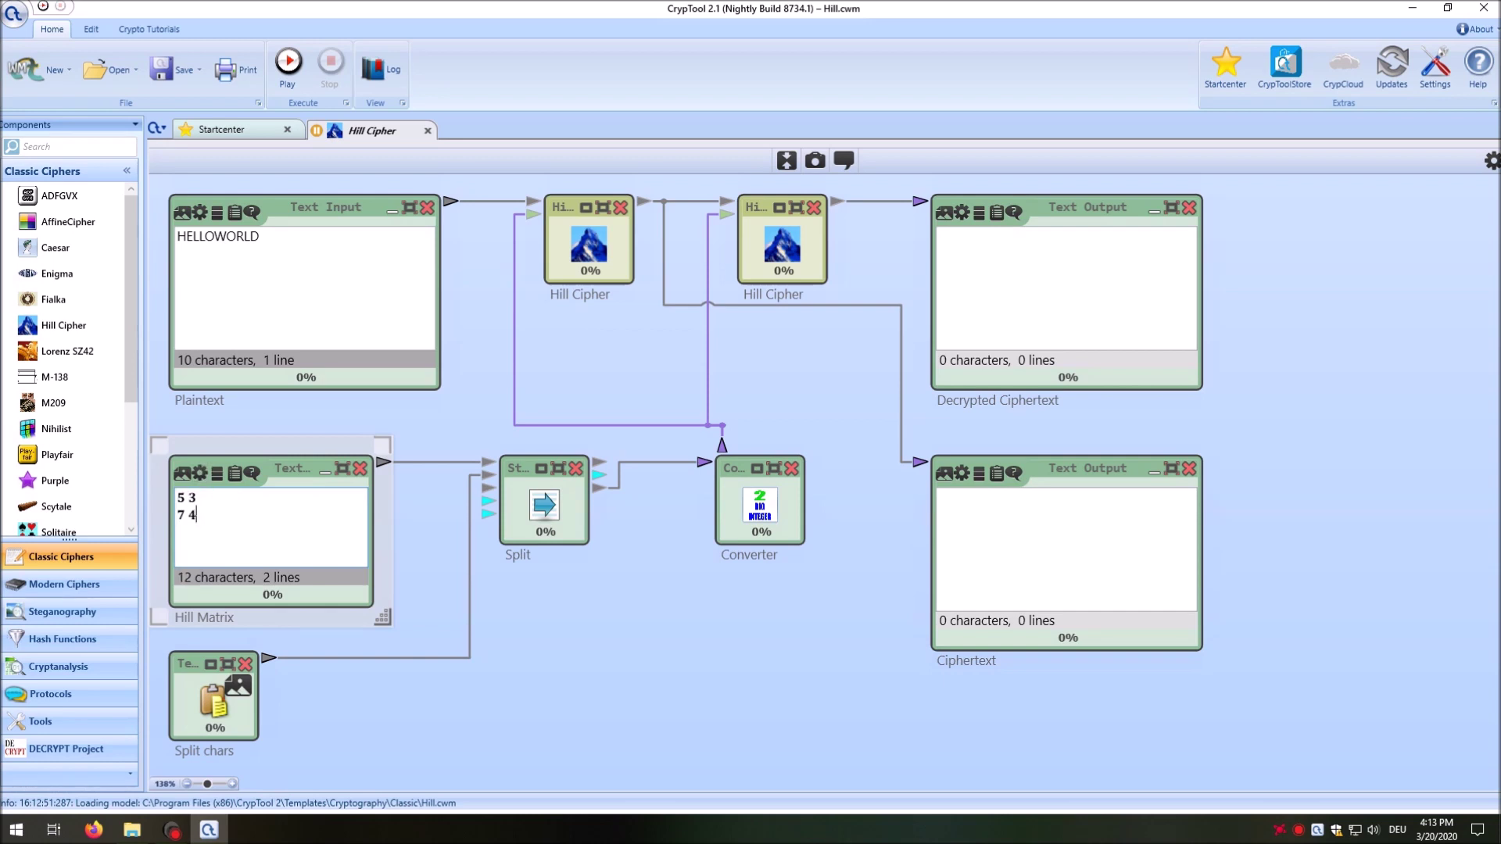
# Step: Show the Hill Cipher settings and confirm the second Hill Cipher is in Decrypt mode
pyautogui.click(424, 422)
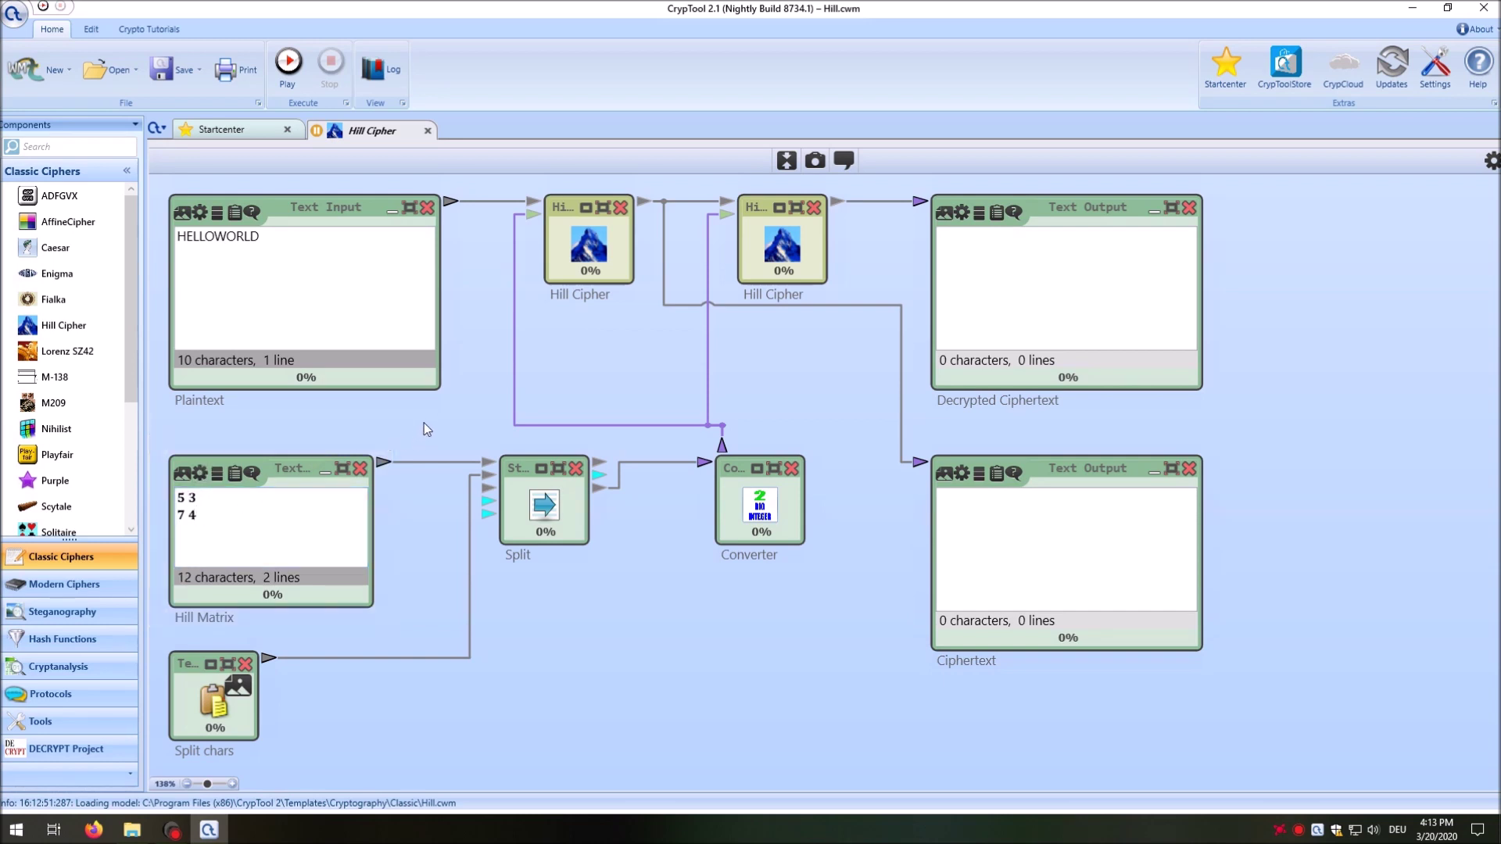
pyautogui.click(591, 252)
pyautogui.click(1492, 166)
pyautogui.click(751, 262)
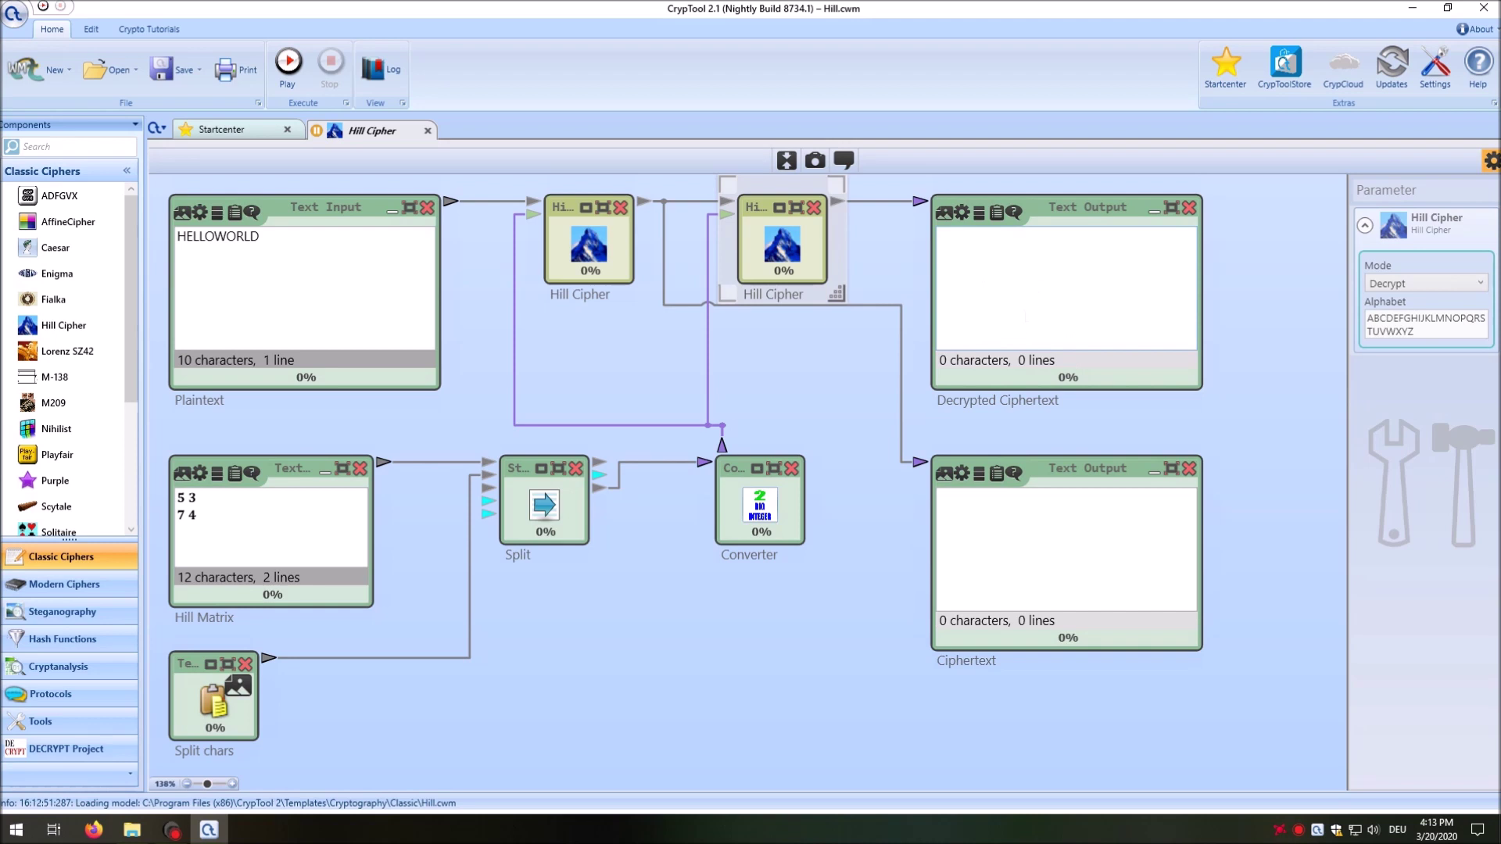
# Step: Rename the Decrypted Ciphertext output label to 'Plaintext'
pyautogui.click(1024, 400)
pyautogui.click(955, 389)
pyautogui.write('Pl')
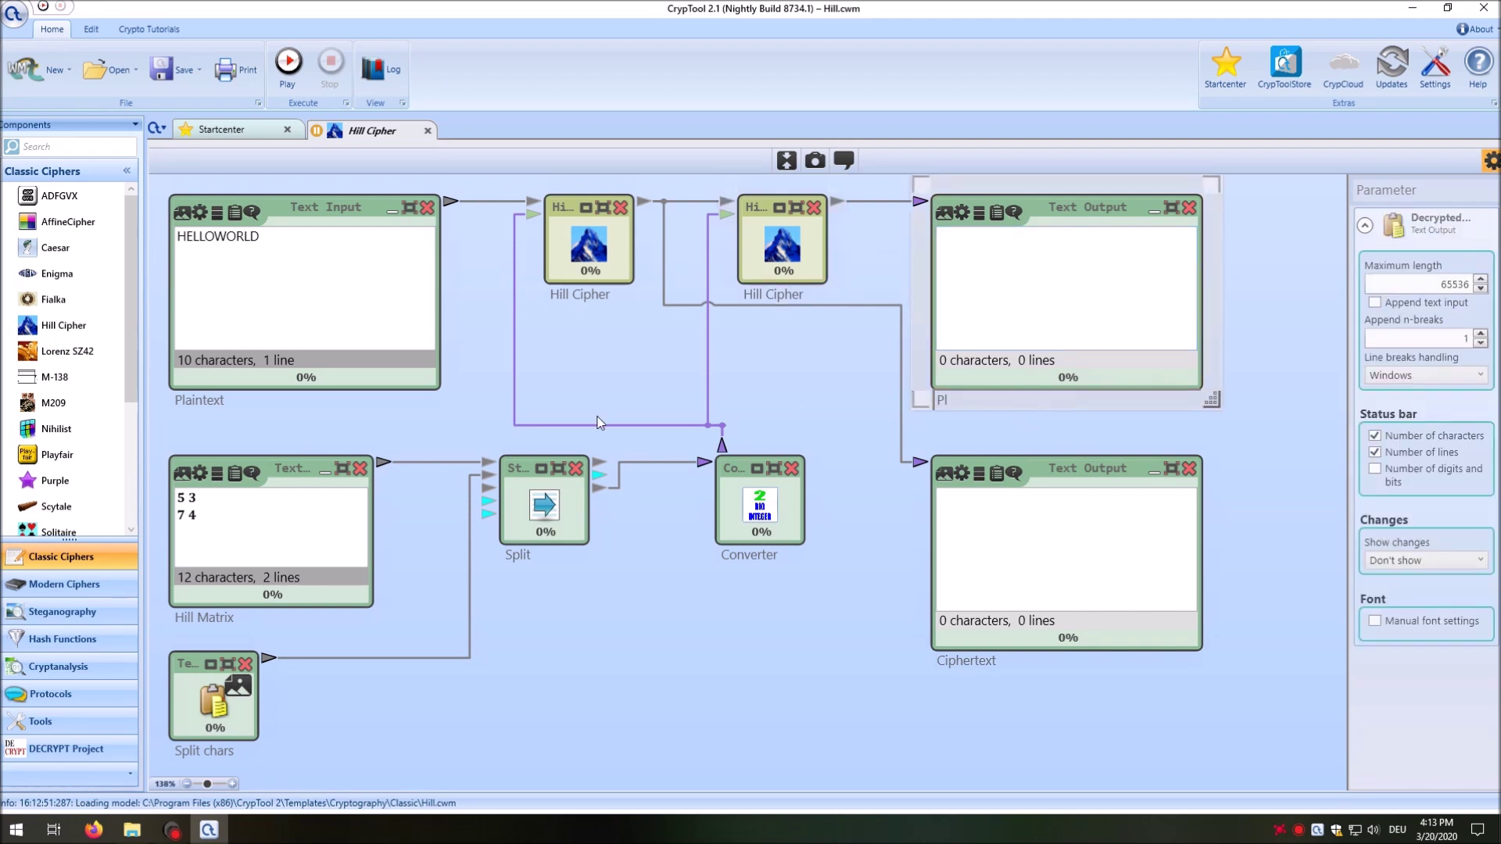
pyautogui.write('aintext')
pyautogui.click(813, 395)
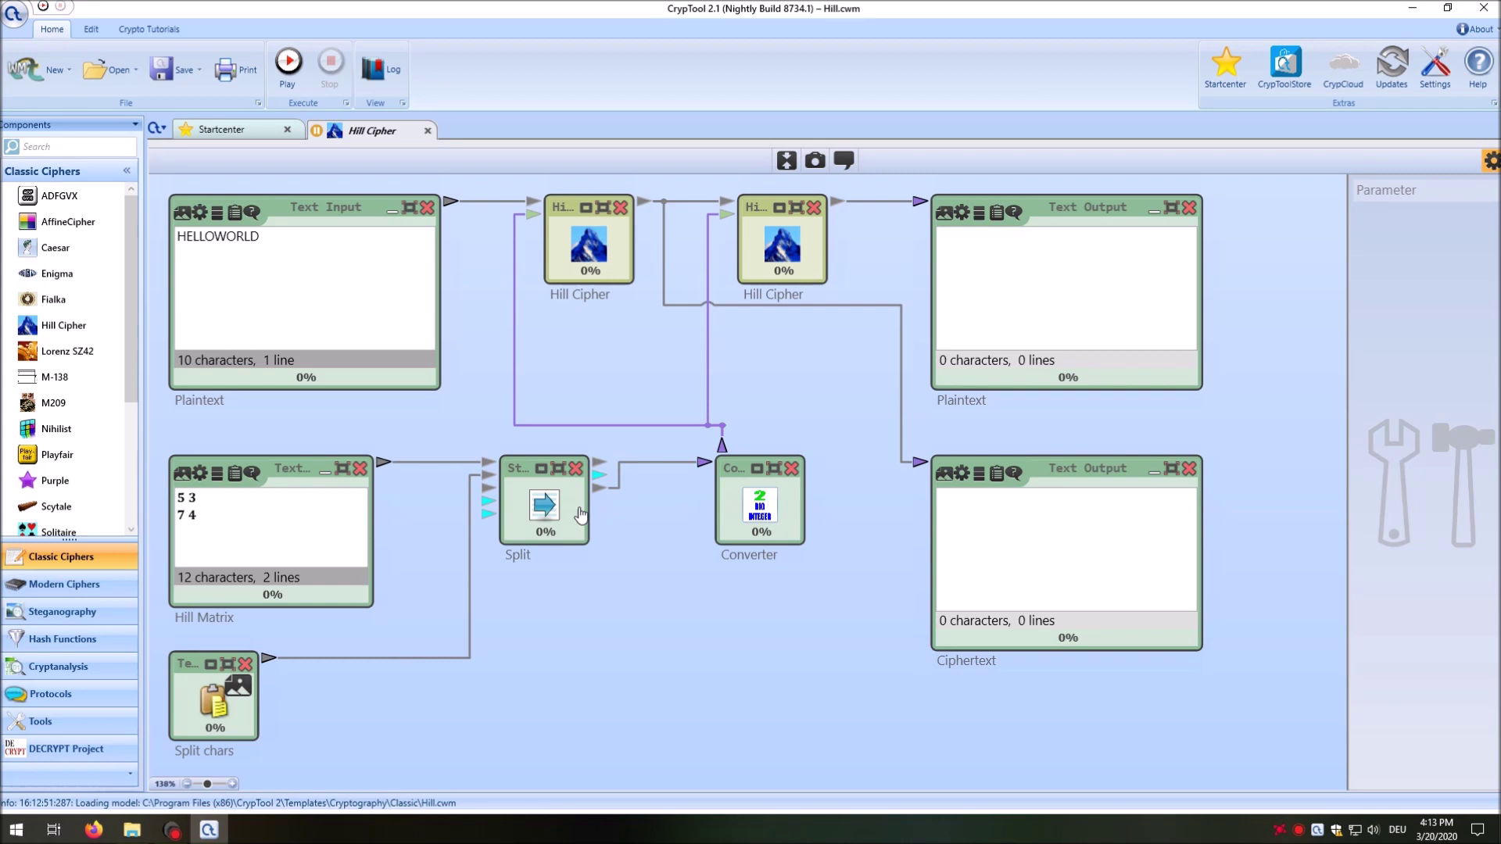
# Step: Inspect the Split link, the Hill Matrix settings and the matrix link into the Hill Cipher
pyautogui.click(472, 489)
pyautogui.click(195, 515)
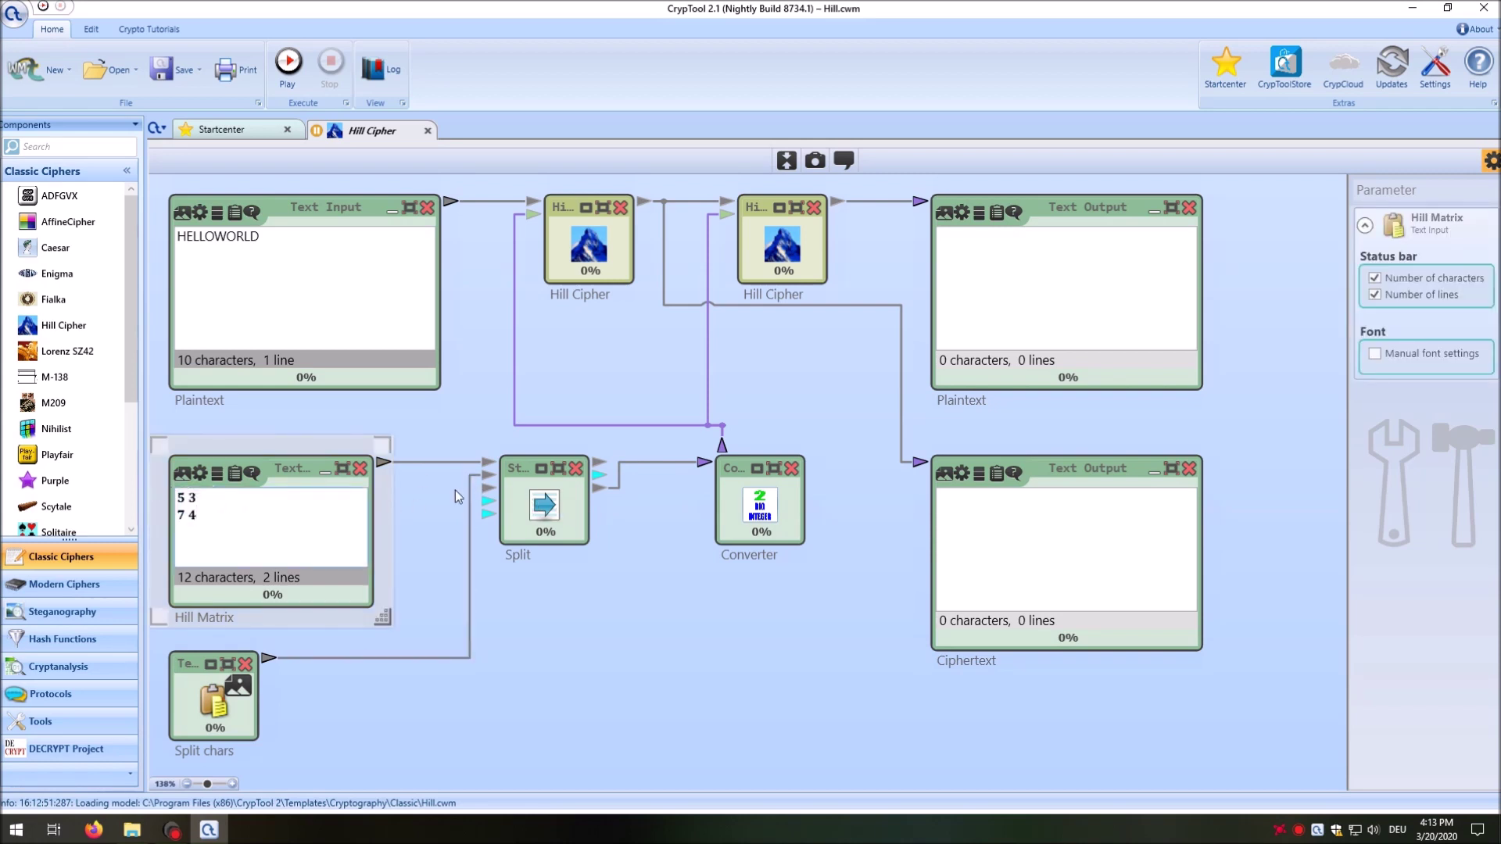
pyautogui.click(535, 216)
pyautogui.click(581, 370)
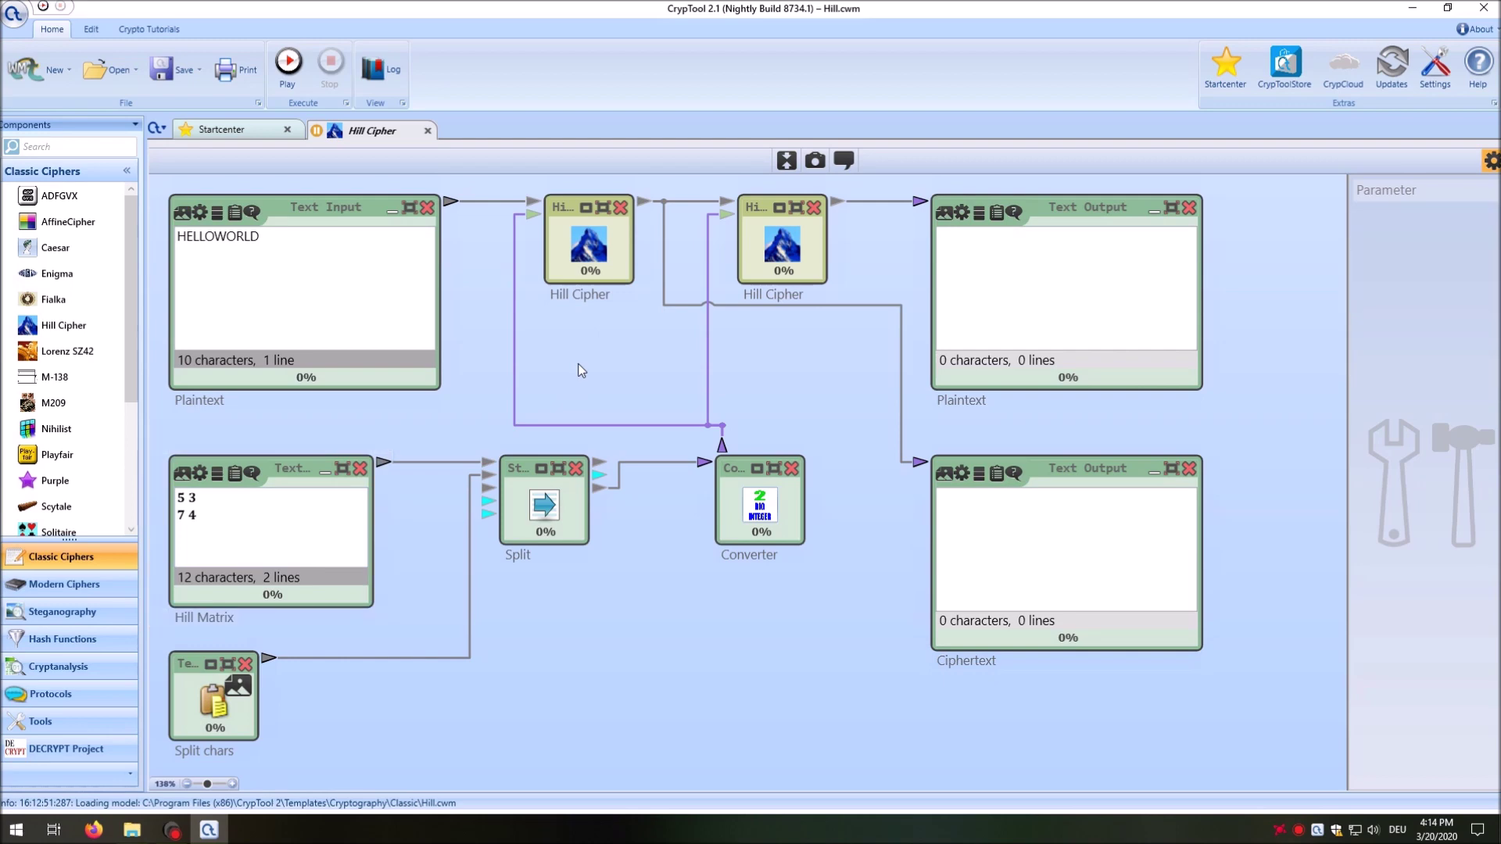
# Step: Run the workflow and inspect the Converter, Split chars, Hill Matrix settings and the message log
pyautogui.click(283, 73)
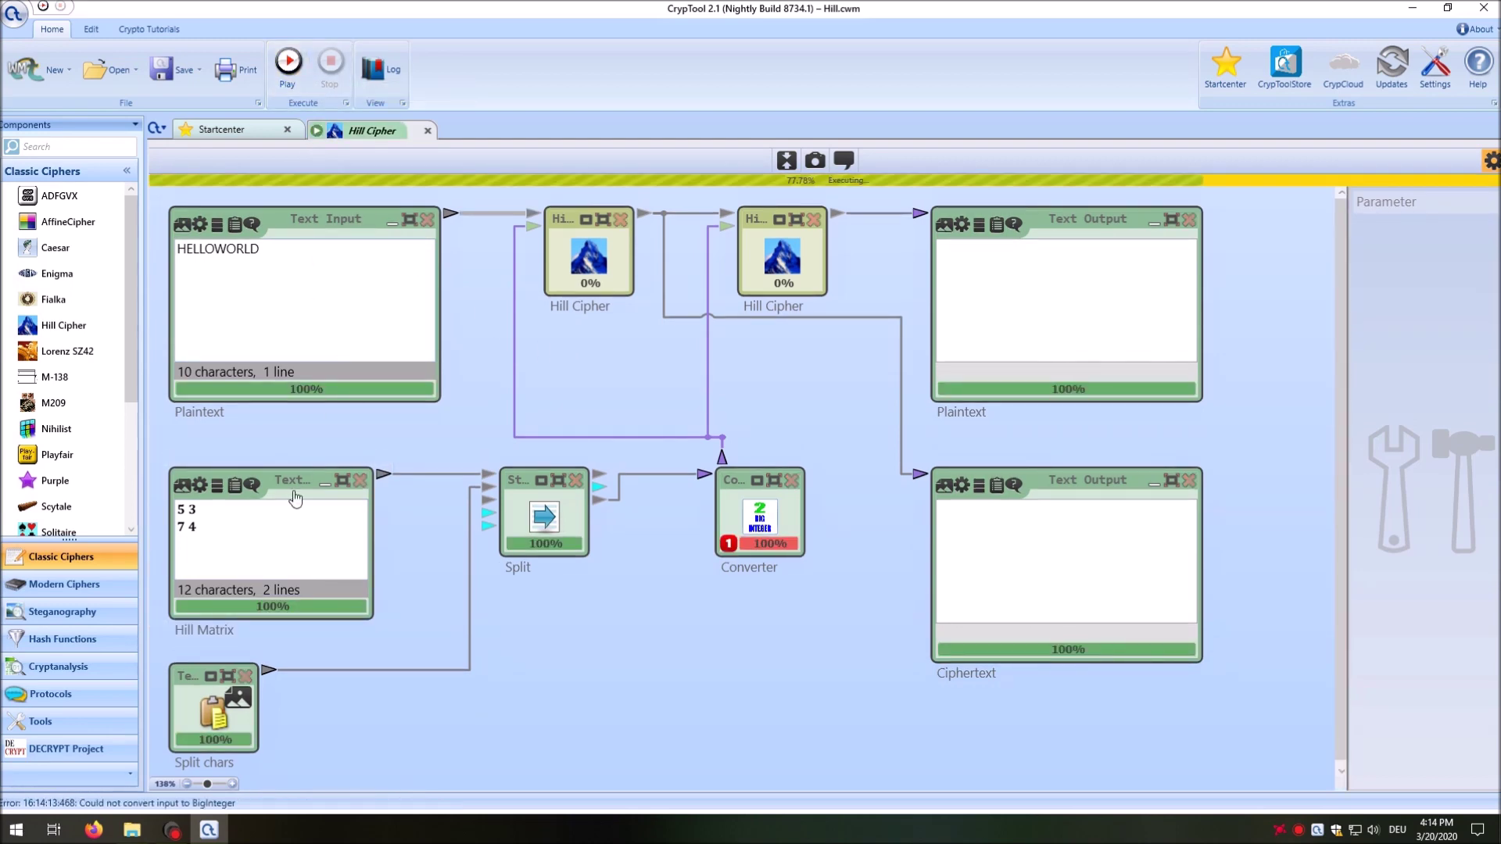
pyautogui.click(196, 526)
pyautogui.click(755, 506)
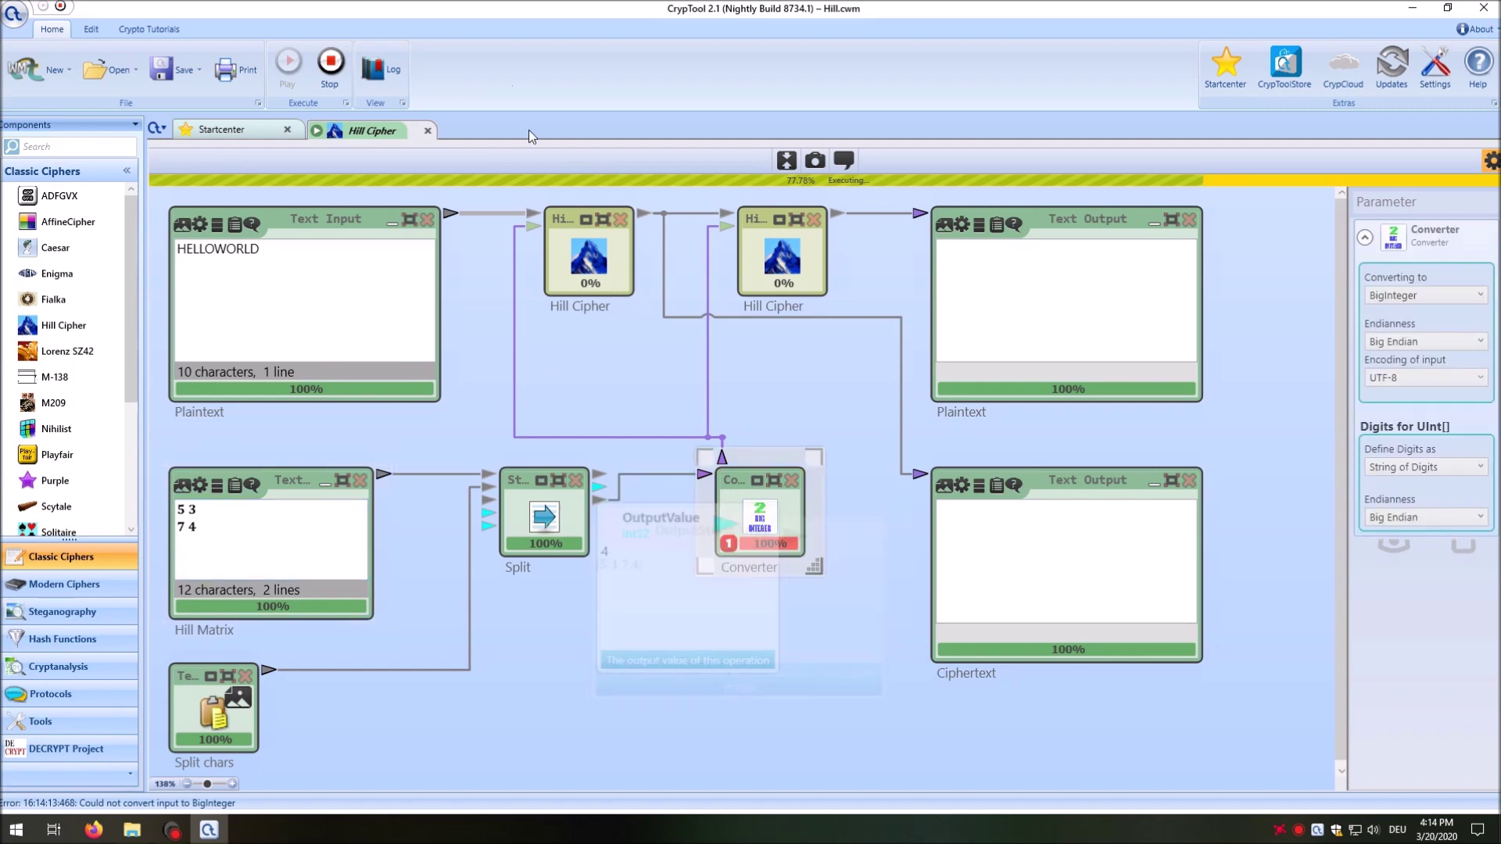
pyautogui.click(381, 70)
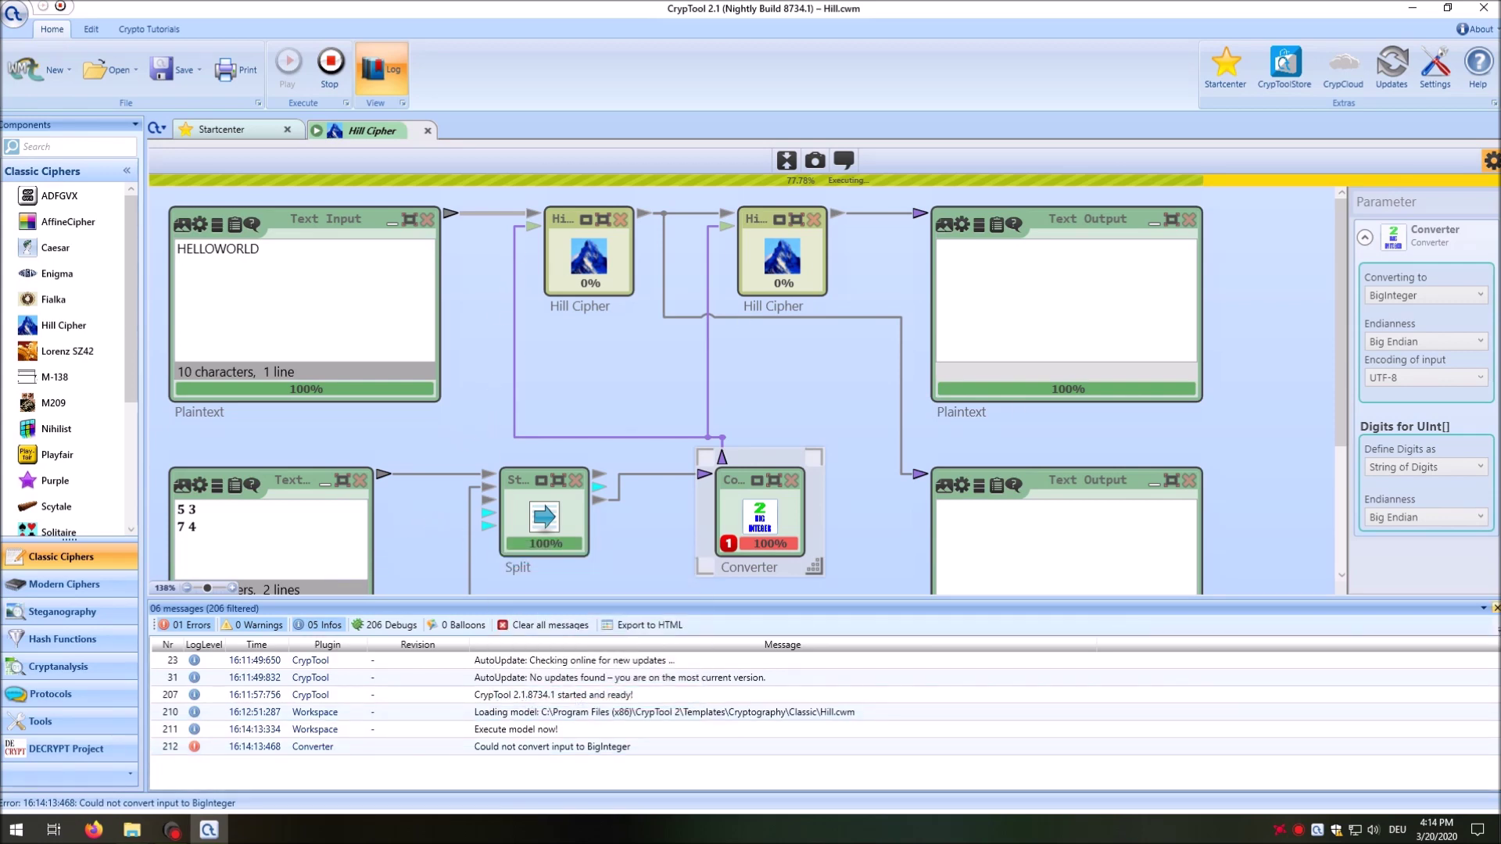
pyautogui.click(617, 572)
pyautogui.click(203, 727)
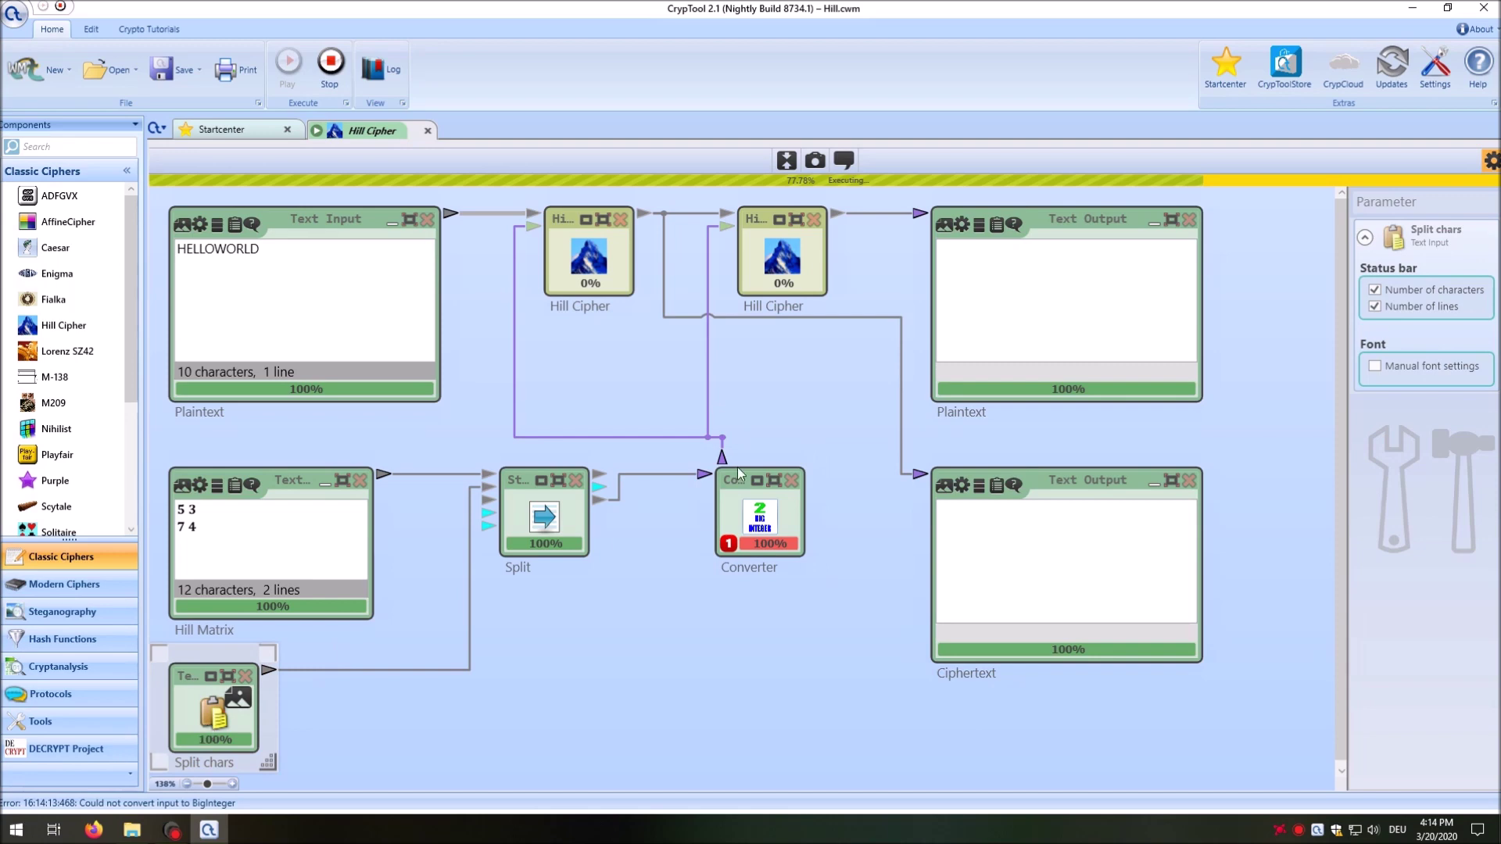
pyautogui.click(196, 516)
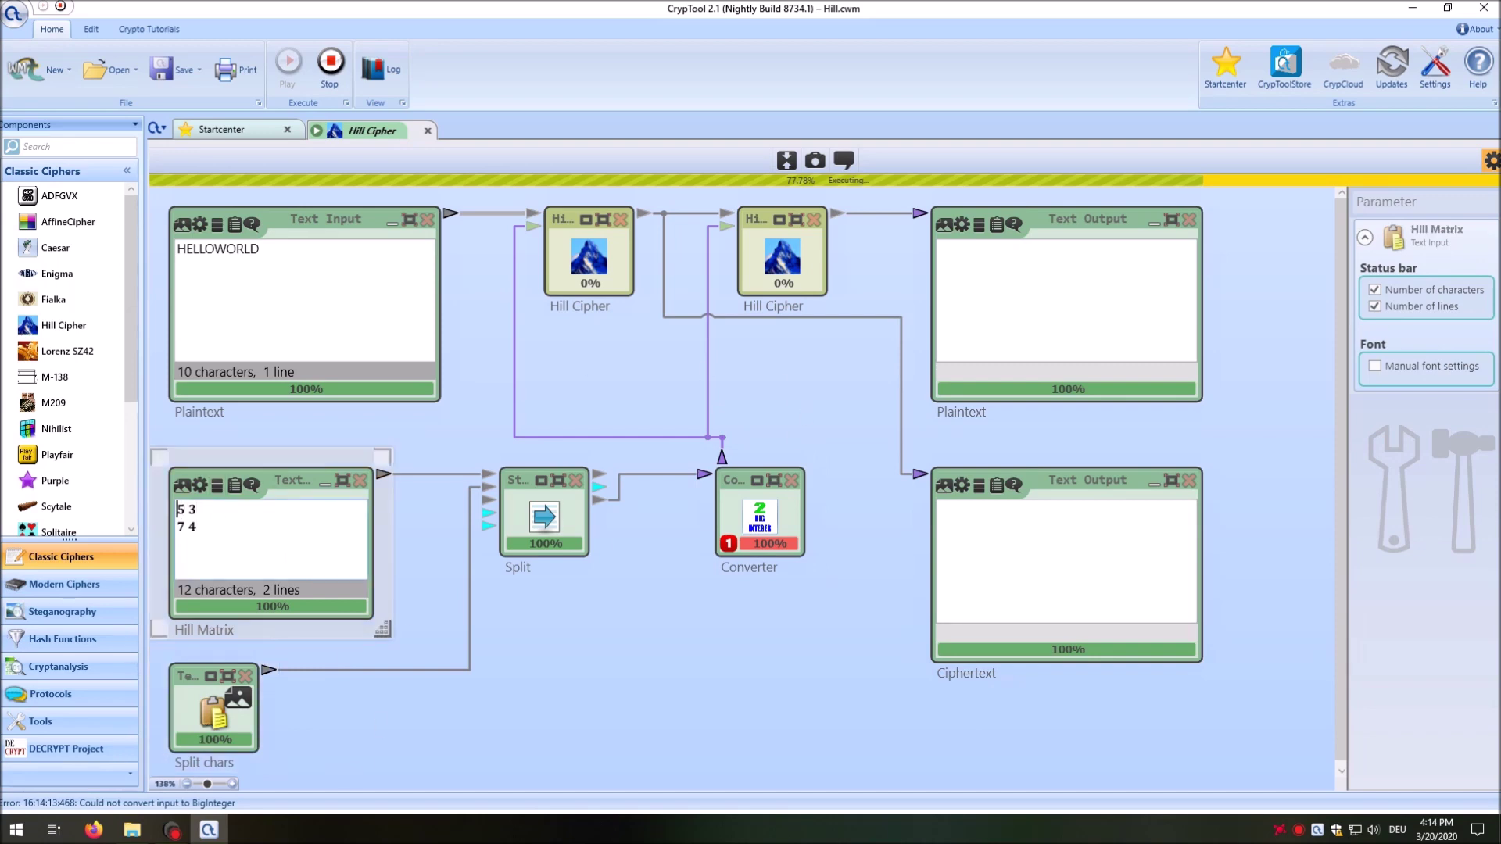
# Step: Rewrite the Hill Matrix key as [5, 3] [7, 4]
pyautogui.write('[')
pyautogui.press('End')
pyautogui.write('] ')
pyautogui.write('[')
pyautogui.press('End')
pyautogui.write(']')
pyautogui.press('Up')
pyautogui.press('Left')
pyautogui.press('Left')
pyautogui.press('Left')
pyautogui.write(',')
pyautogui.press('Down')
pyautogui.write(',')
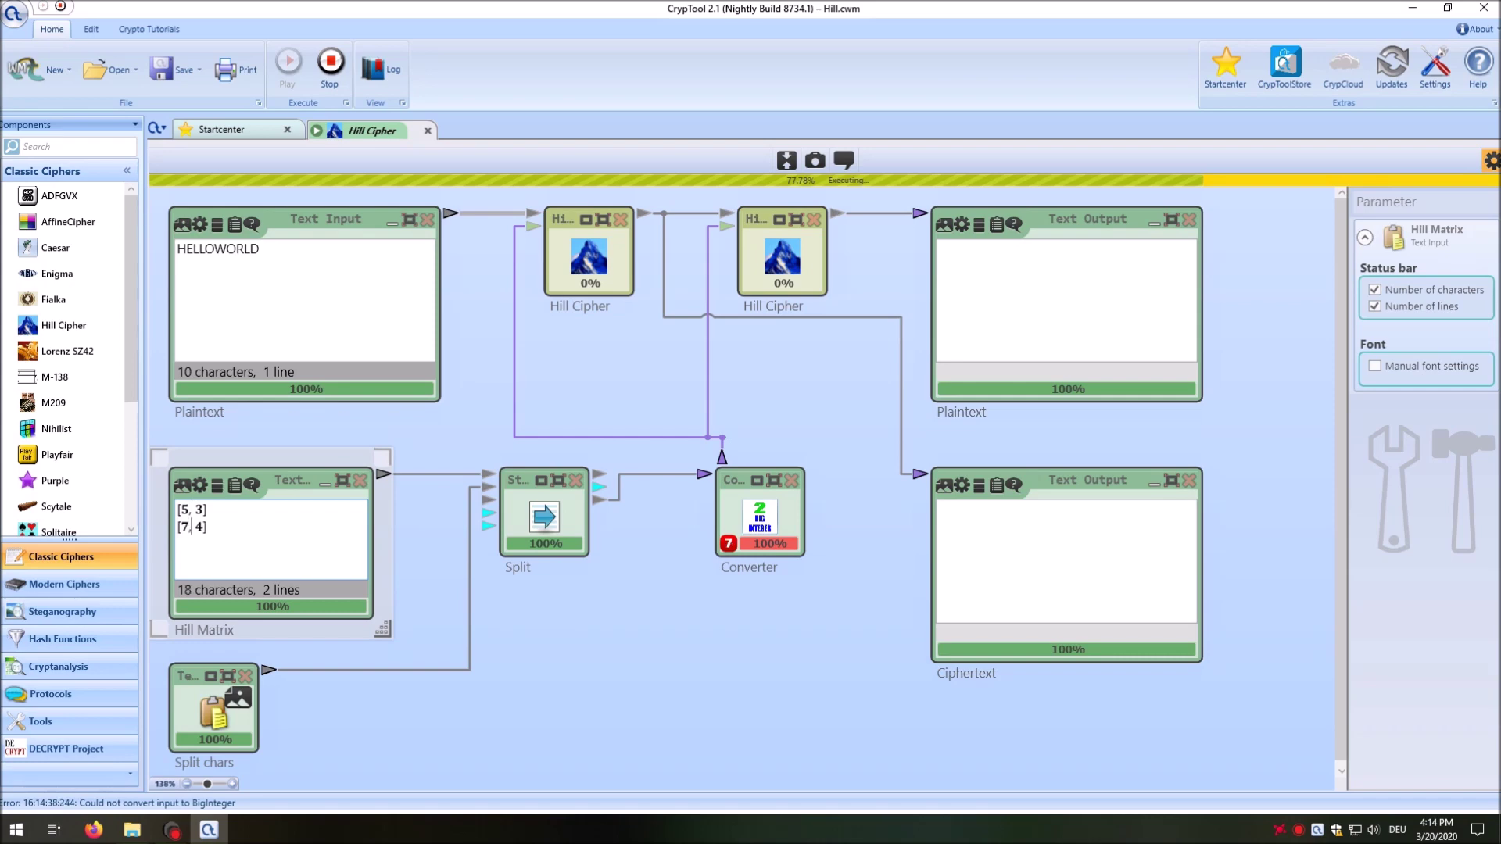
# Step: Restart the workflow with the bracketed key, check the Converter settings, and select the key text
pyautogui.click(320, 71)
pyautogui.click(288, 70)
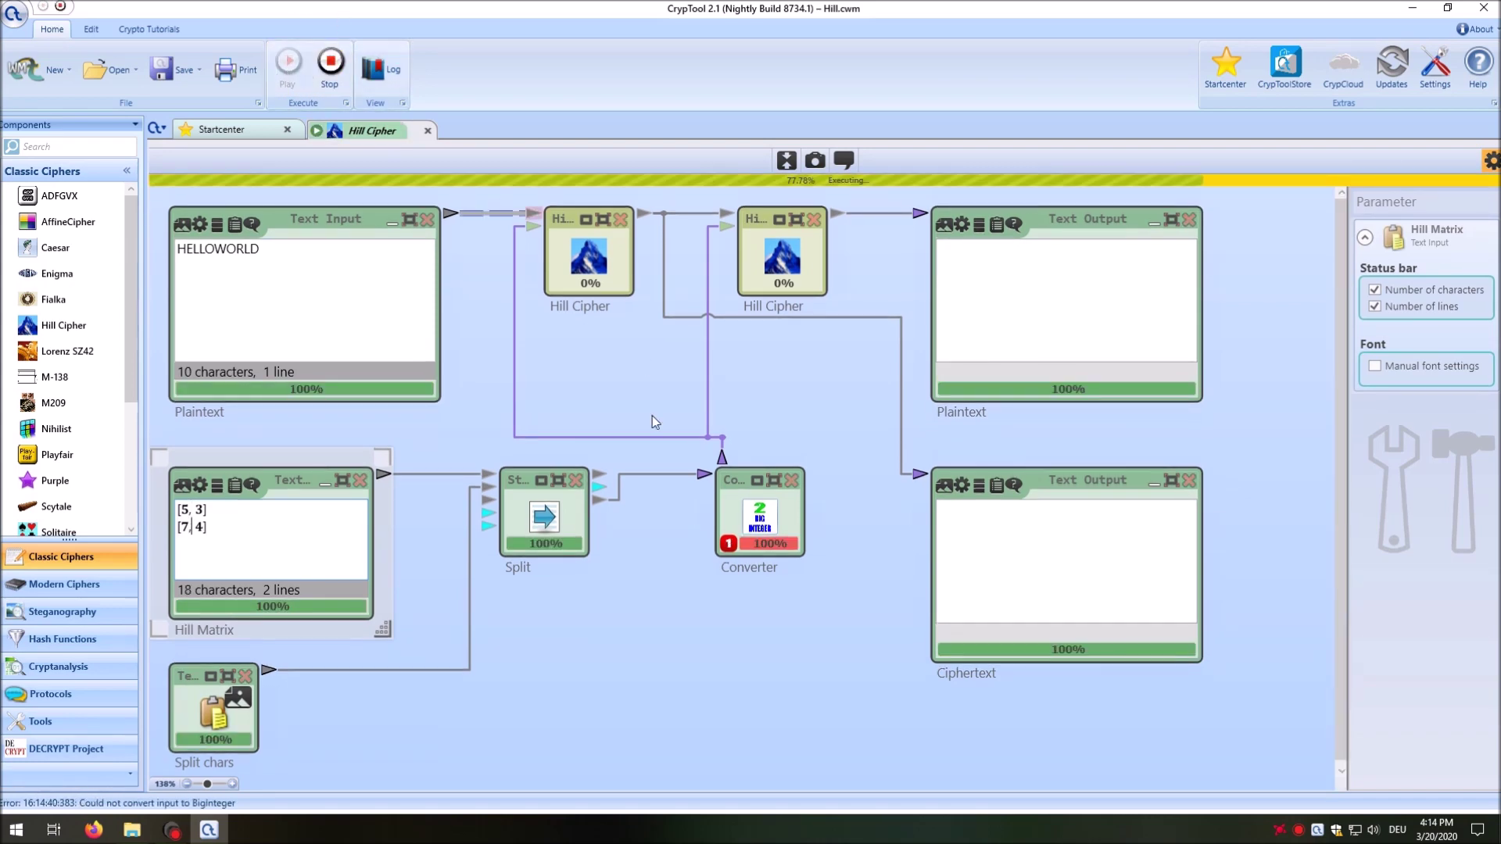
pyautogui.moveTo(603, 505)
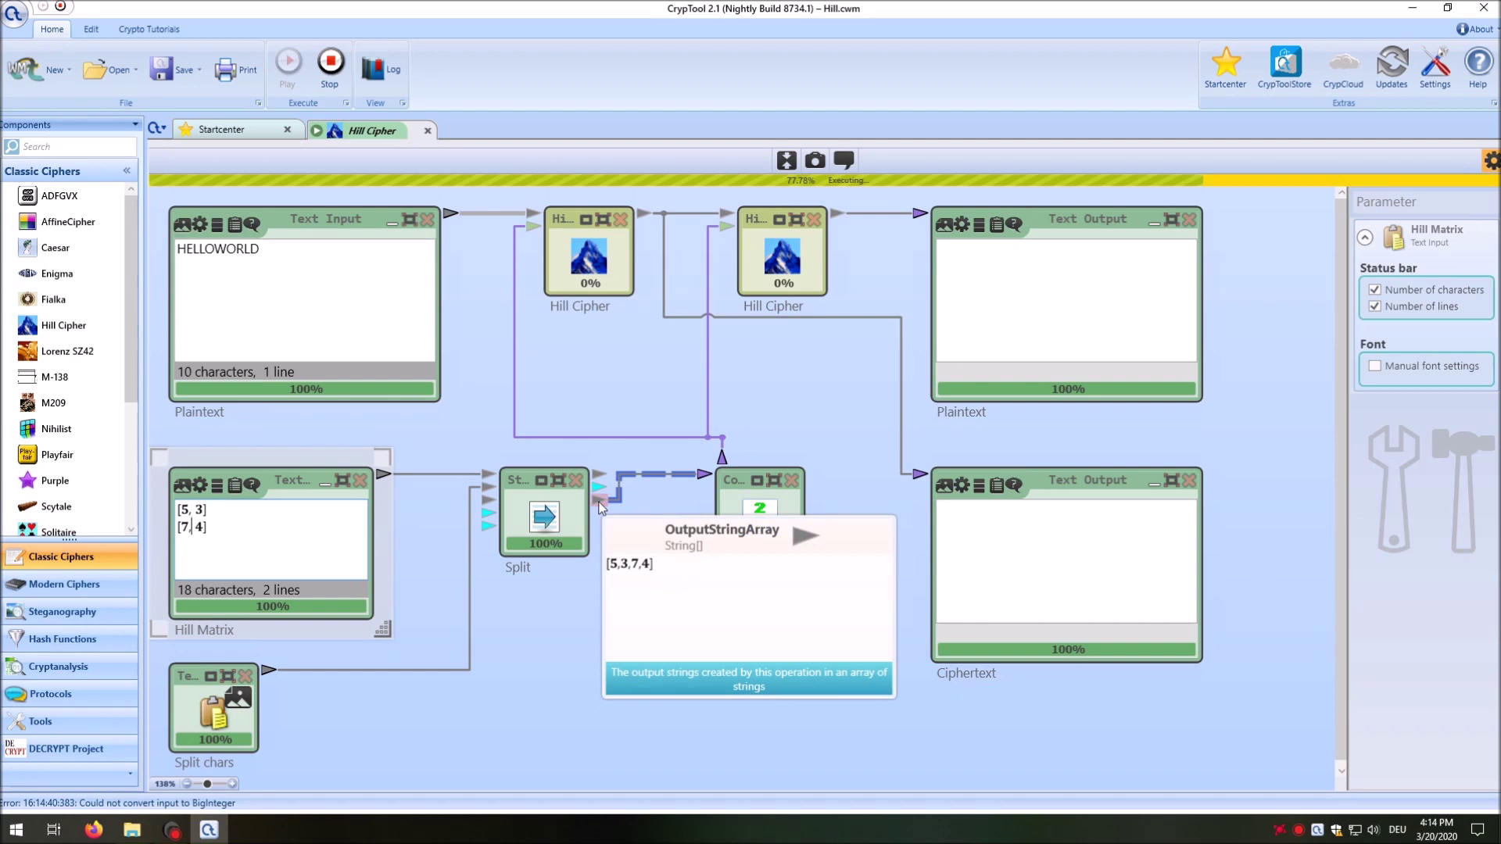
pyautogui.moveTo(702, 475)
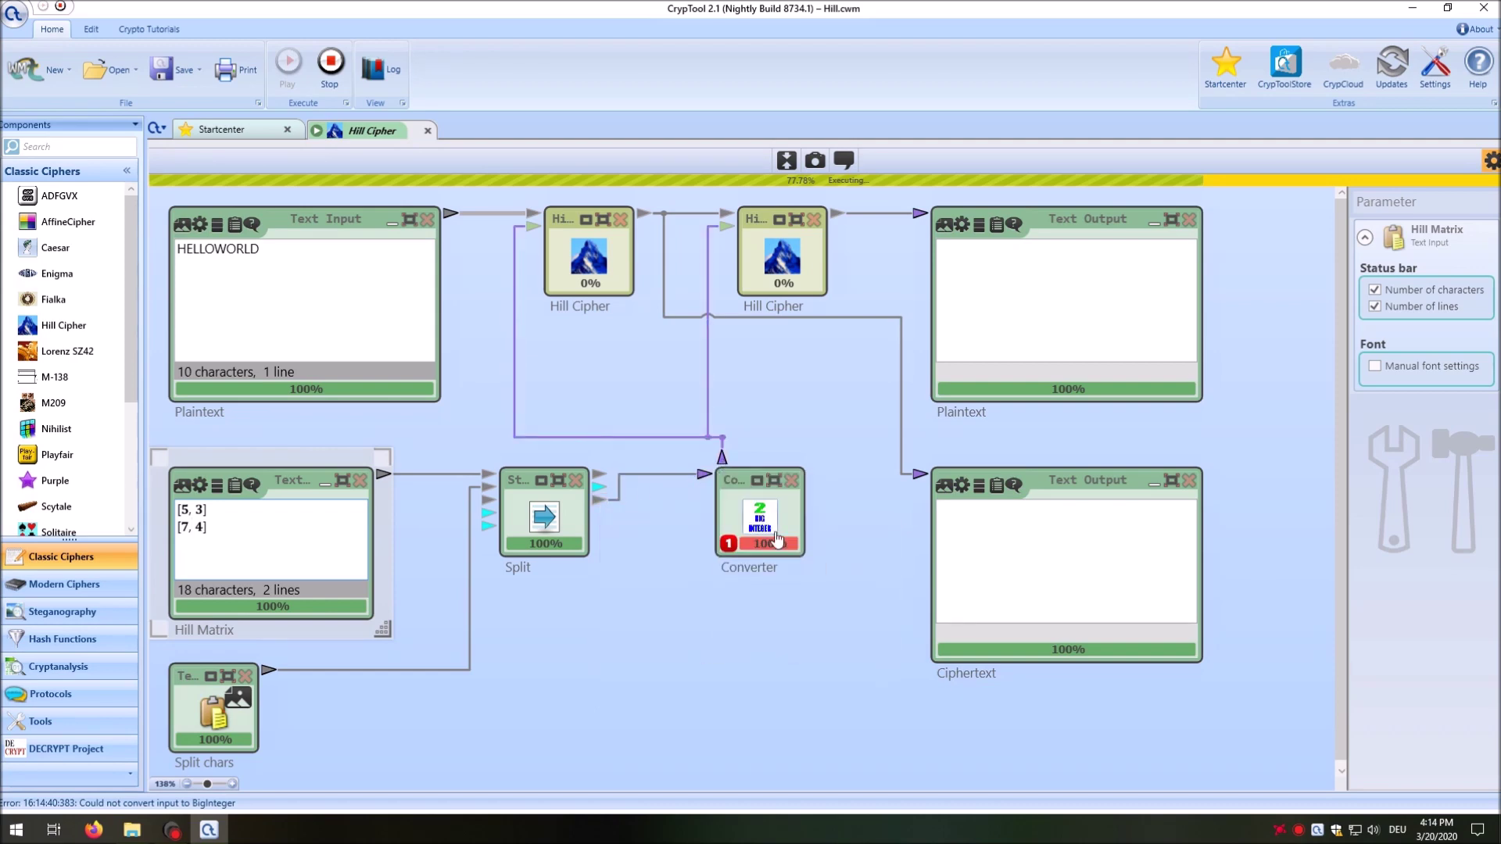
pyautogui.click(732, 478)
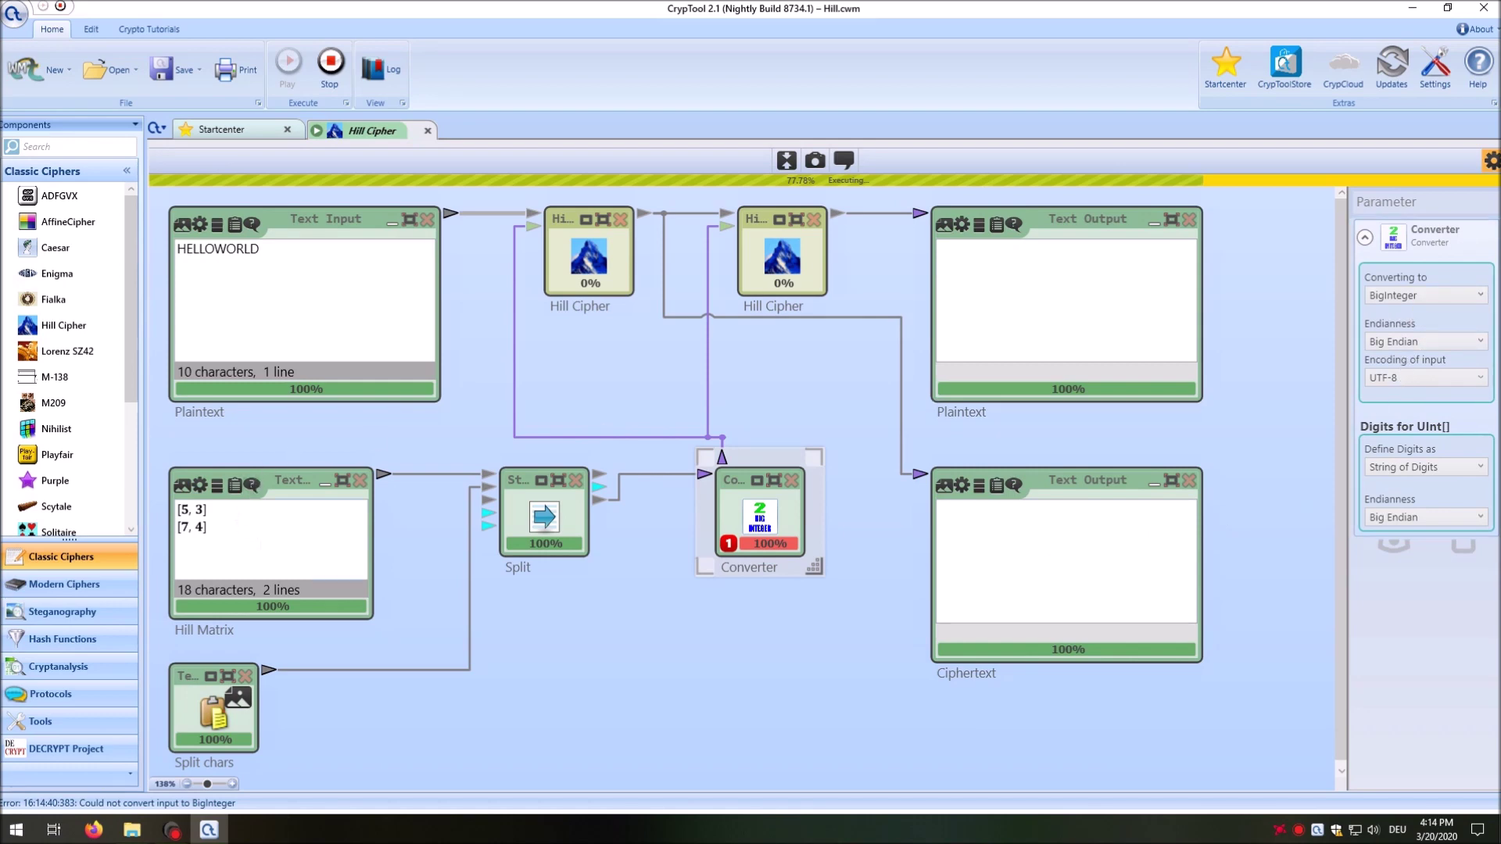
pyautogui.click(250, 530)
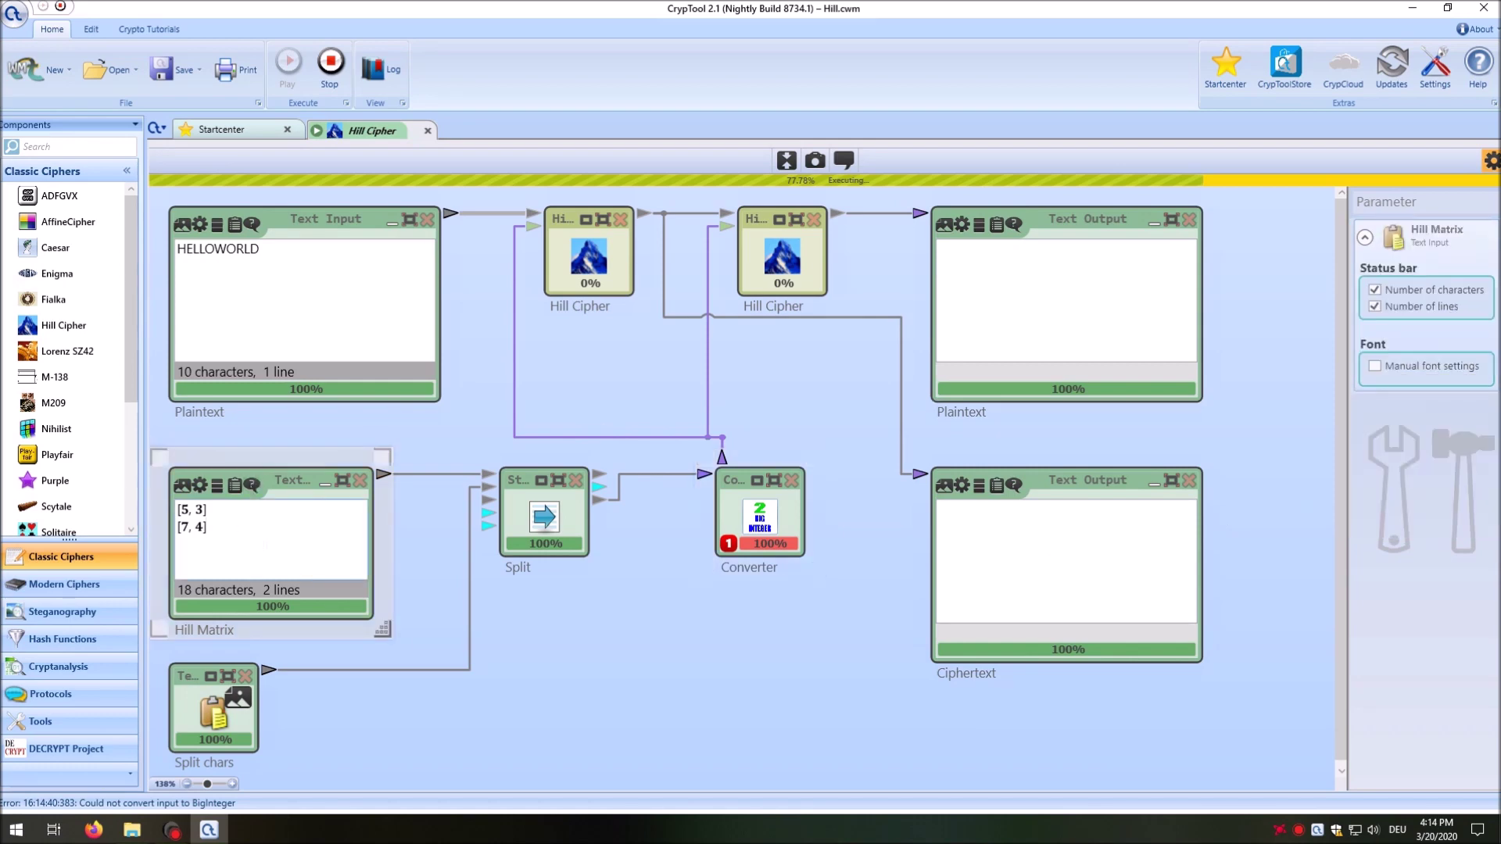
pyautogui.hotkey('ctrl', 'a')
# Step: Retype the key as 5 3 / 7 4 on two rows and rerun, giving ciphertext VNKRGERKML
pyautogui.write('5')
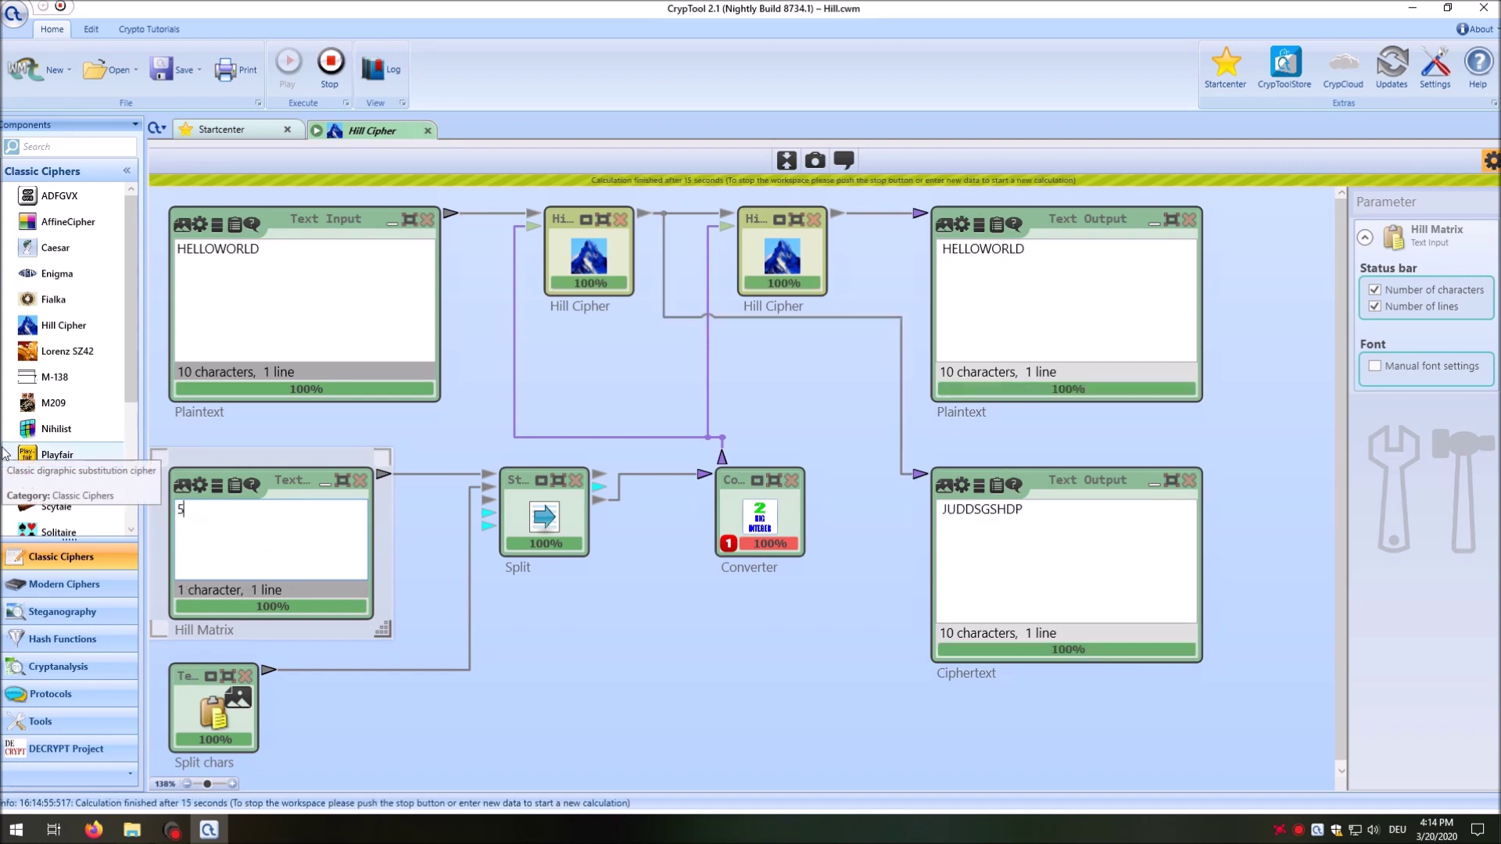
pyautogui.write(' 3 7 4')
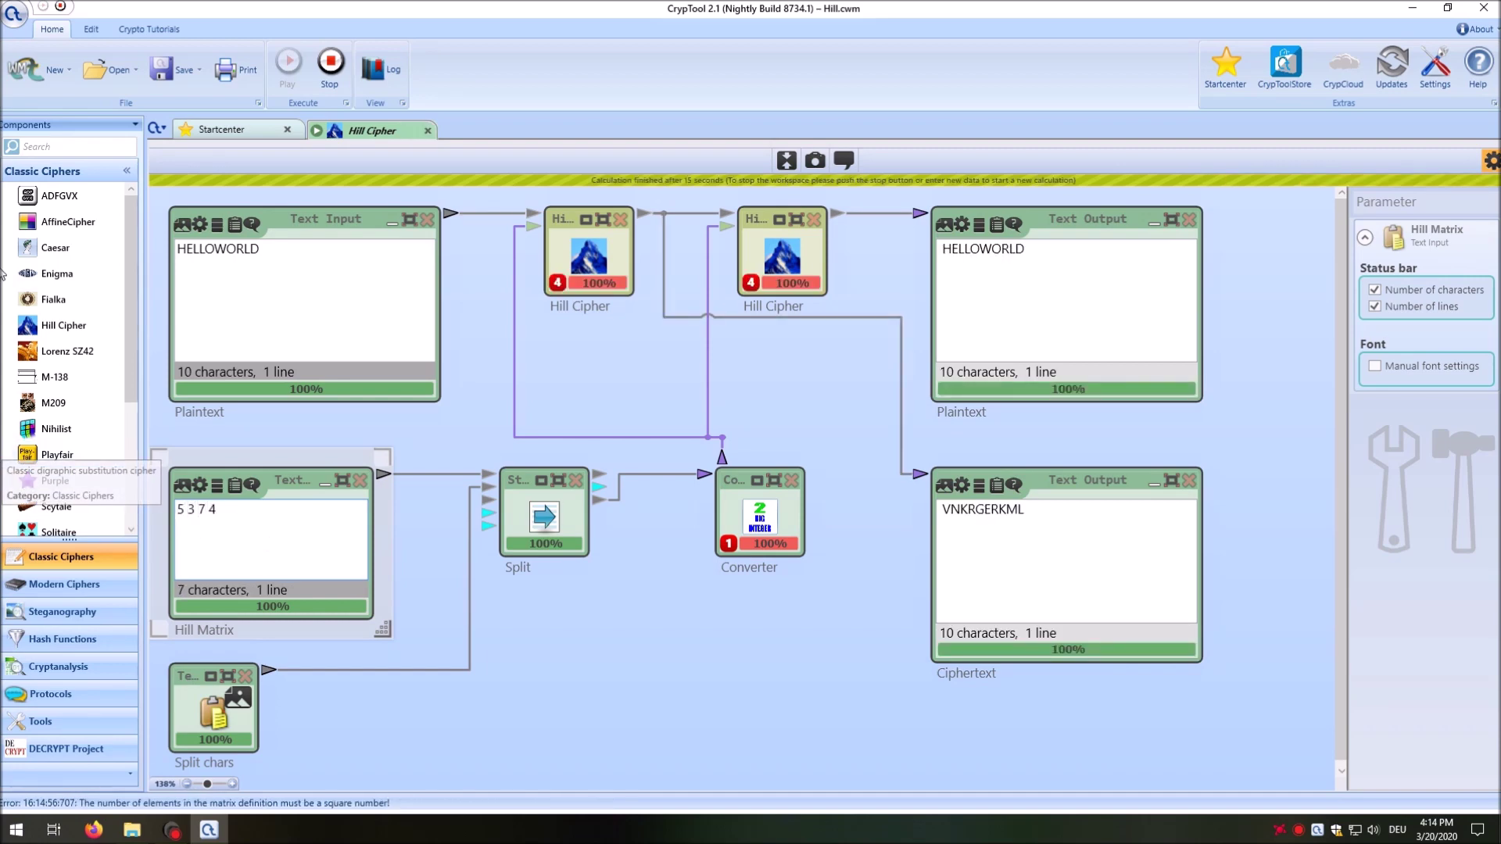
pyautogui.click(330, 66)
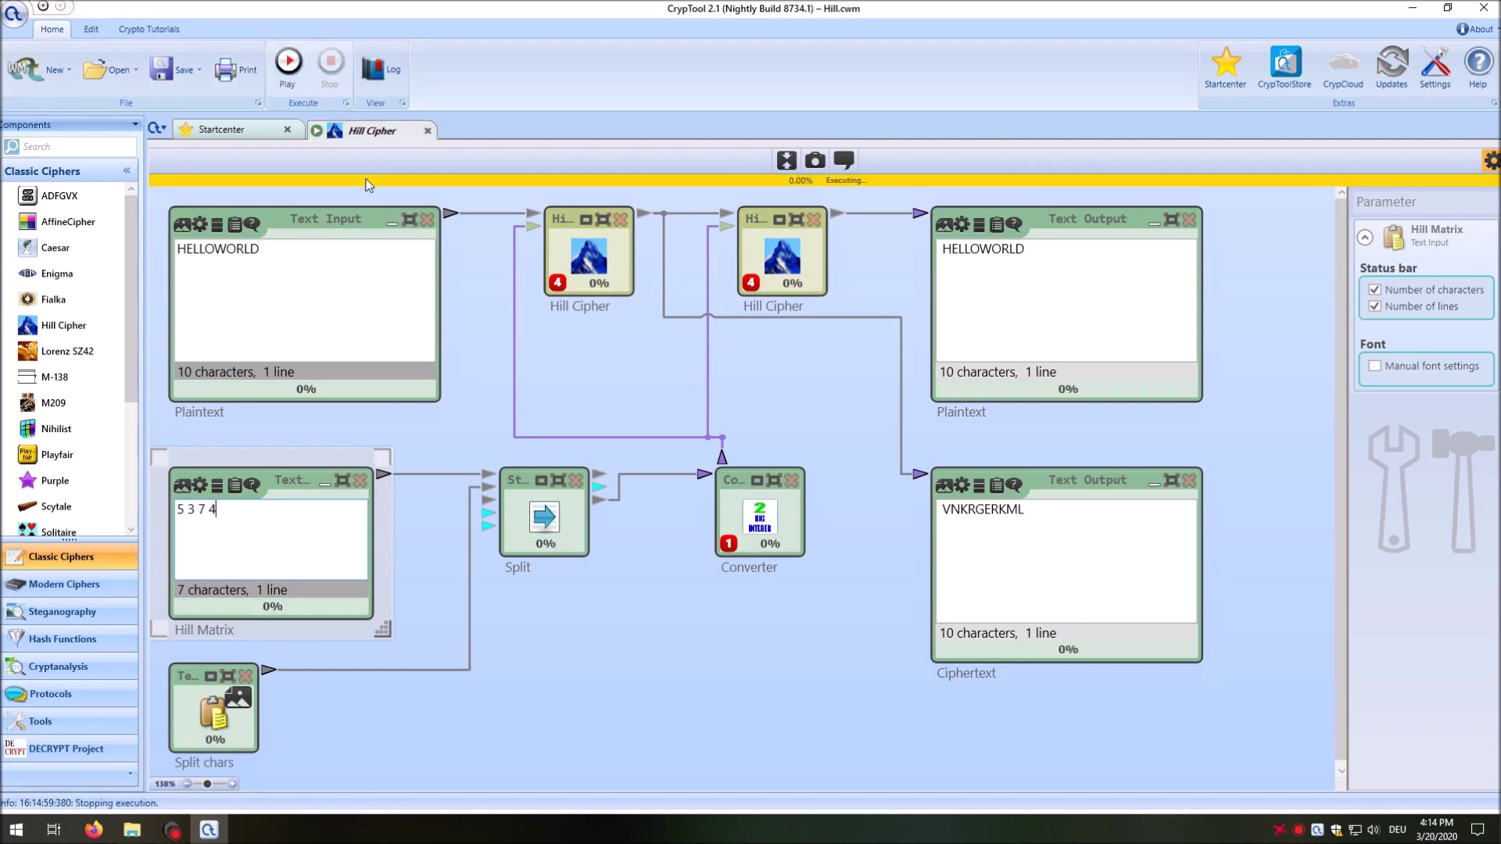
pyautogui.click(284, 79)
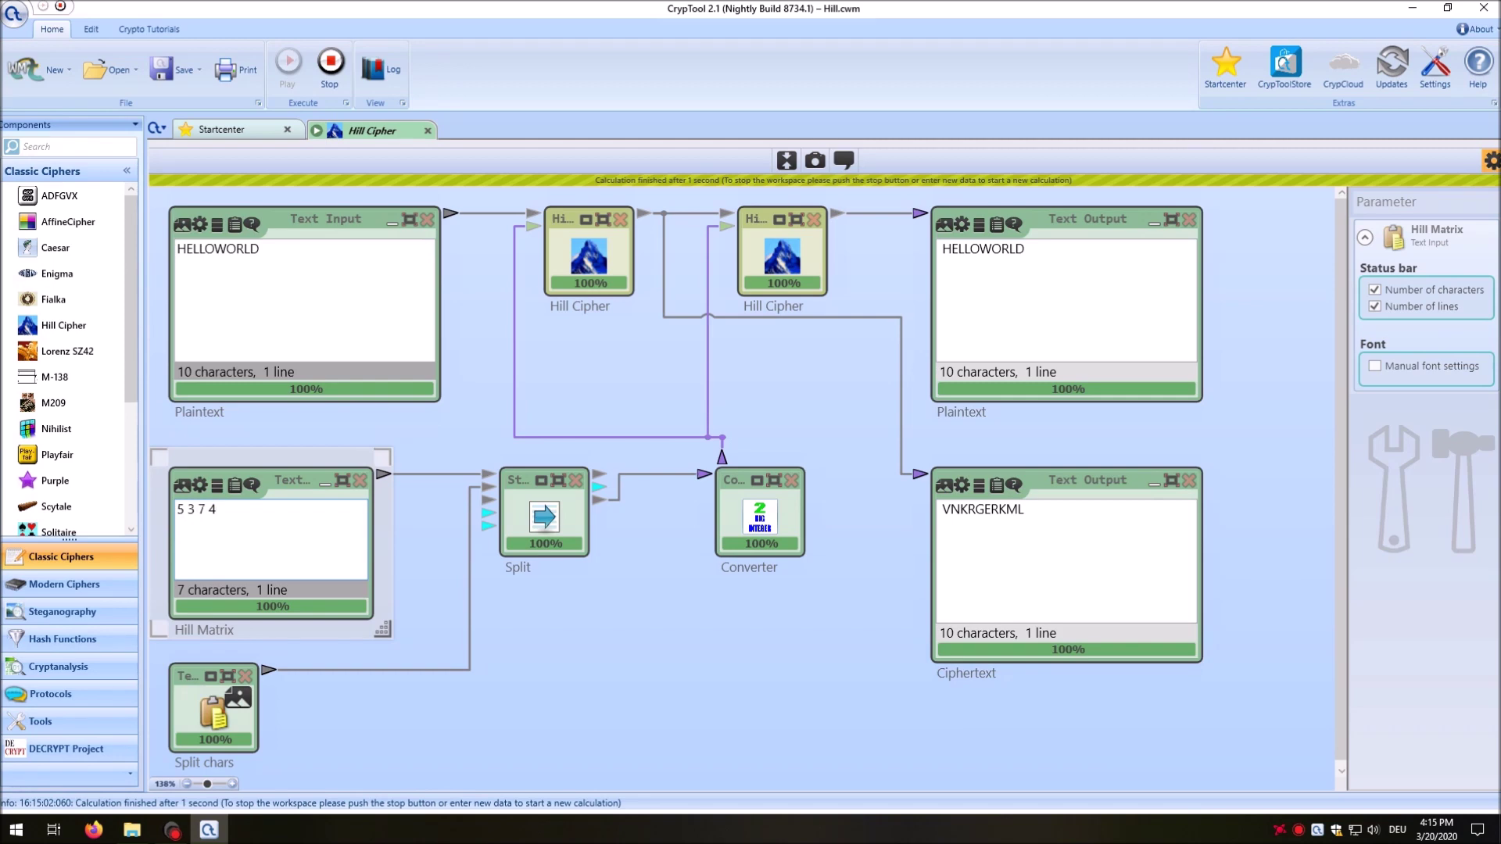
pyautogui.press('Return')
pyautogui.click(377, 427)
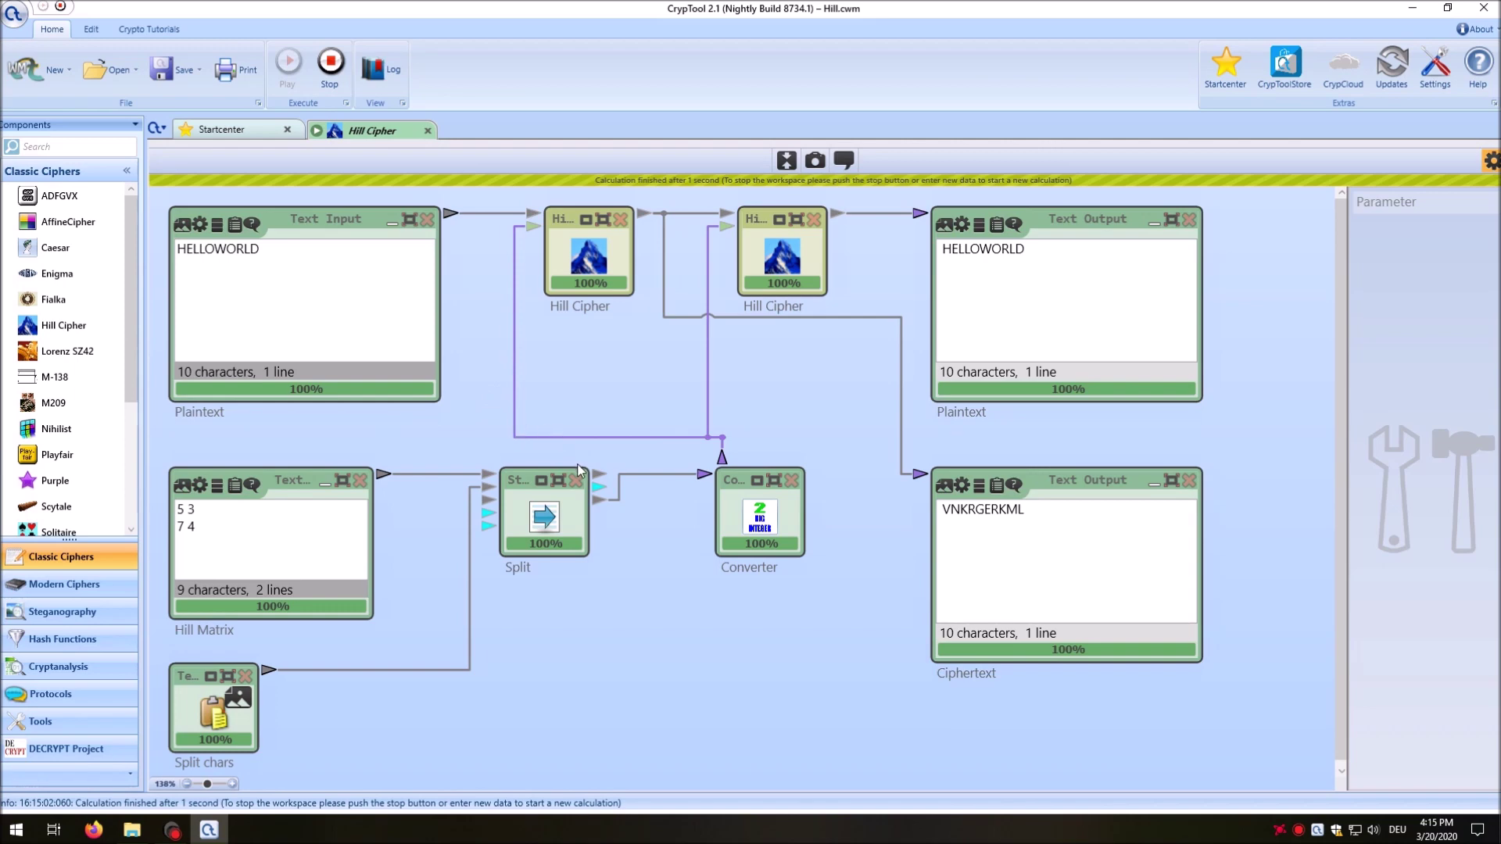
pyautogui.moveTo(599, 504)
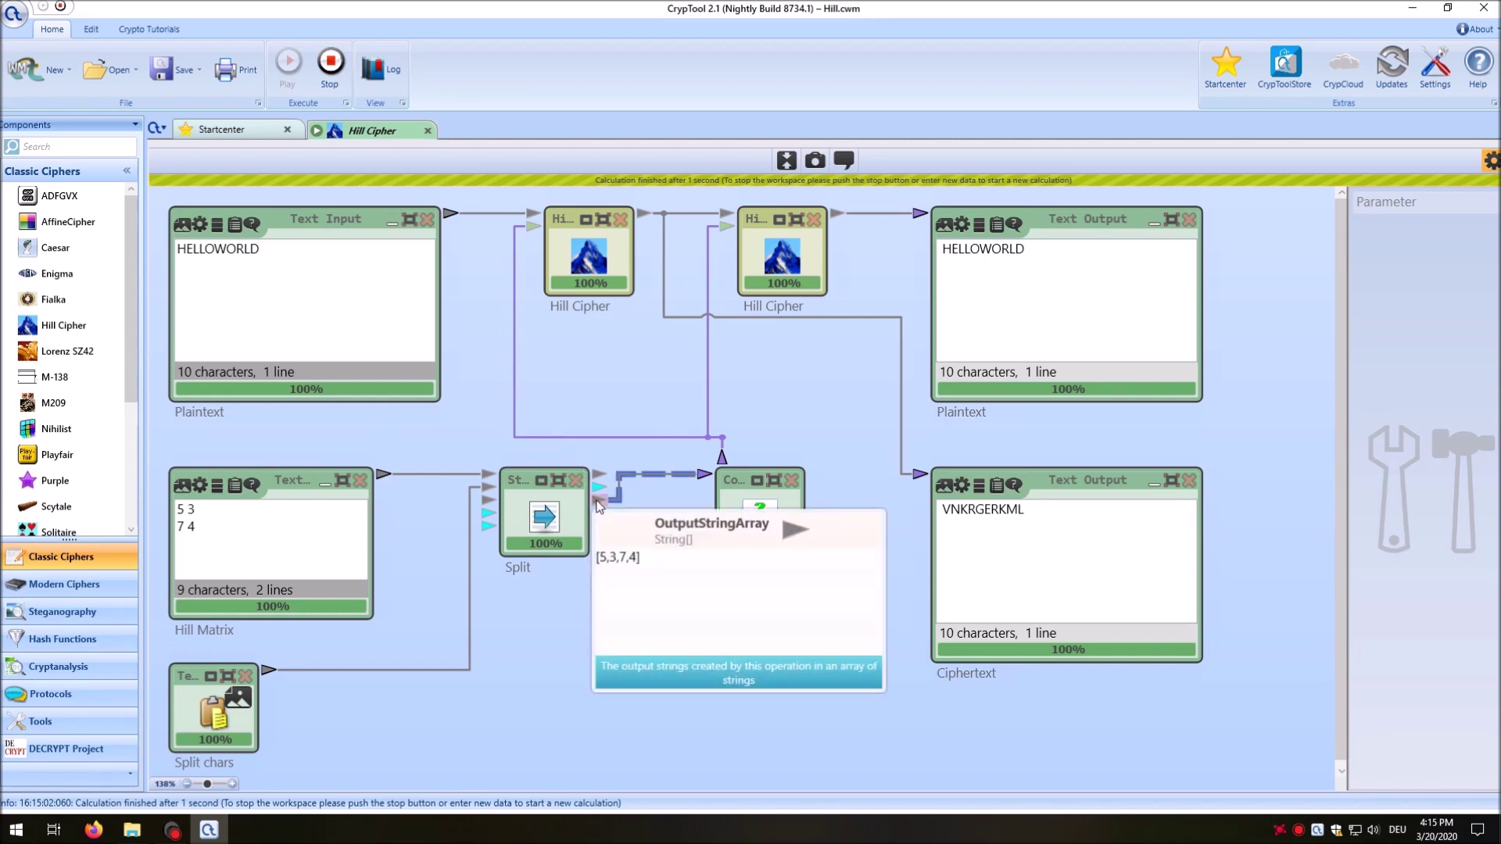
pyautogui.moveTo(723, 460)
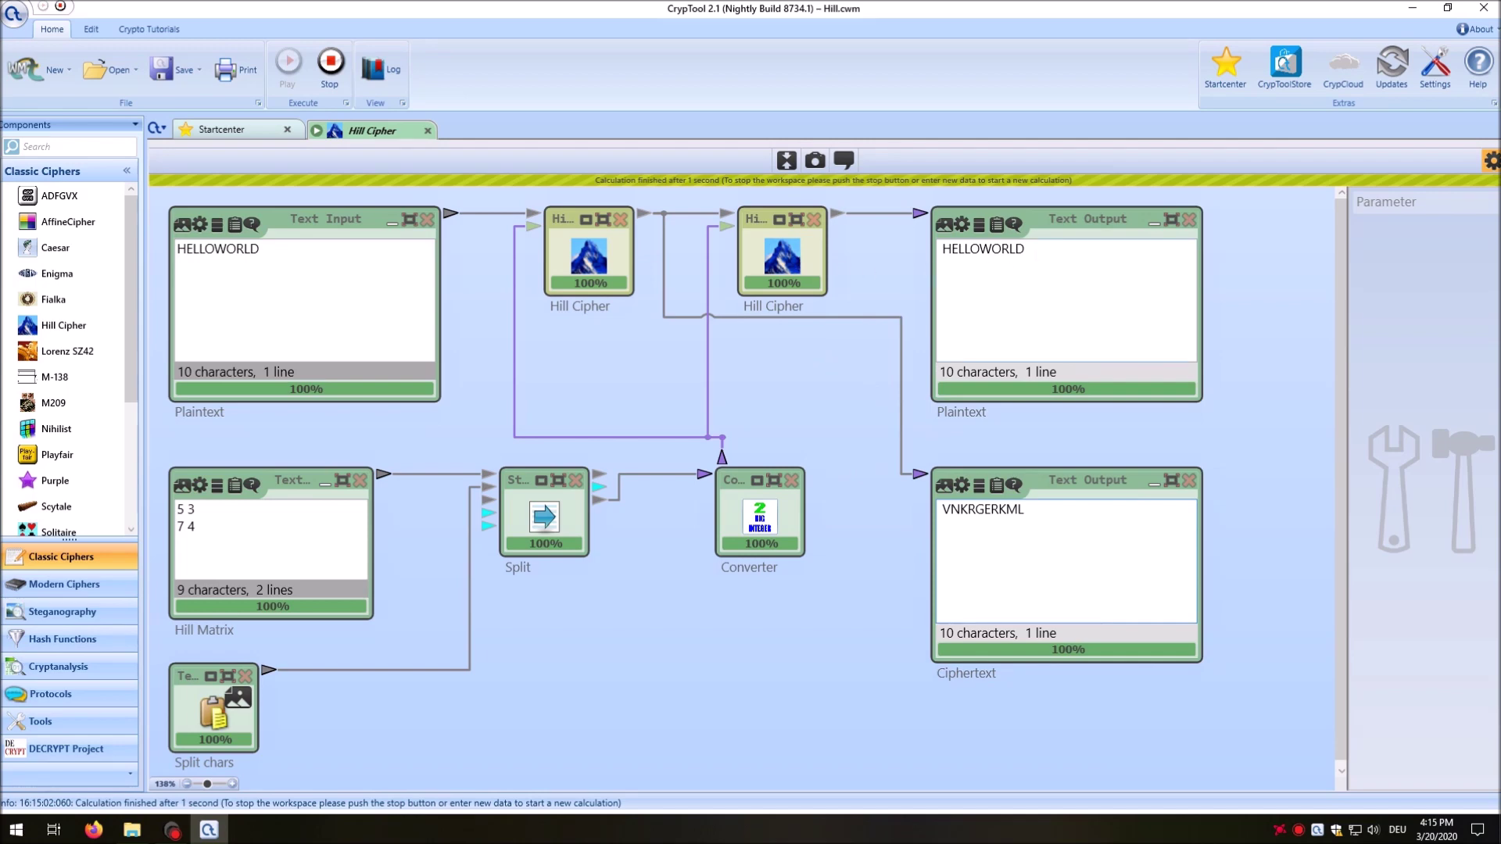
pyautogui.click(266, 249)
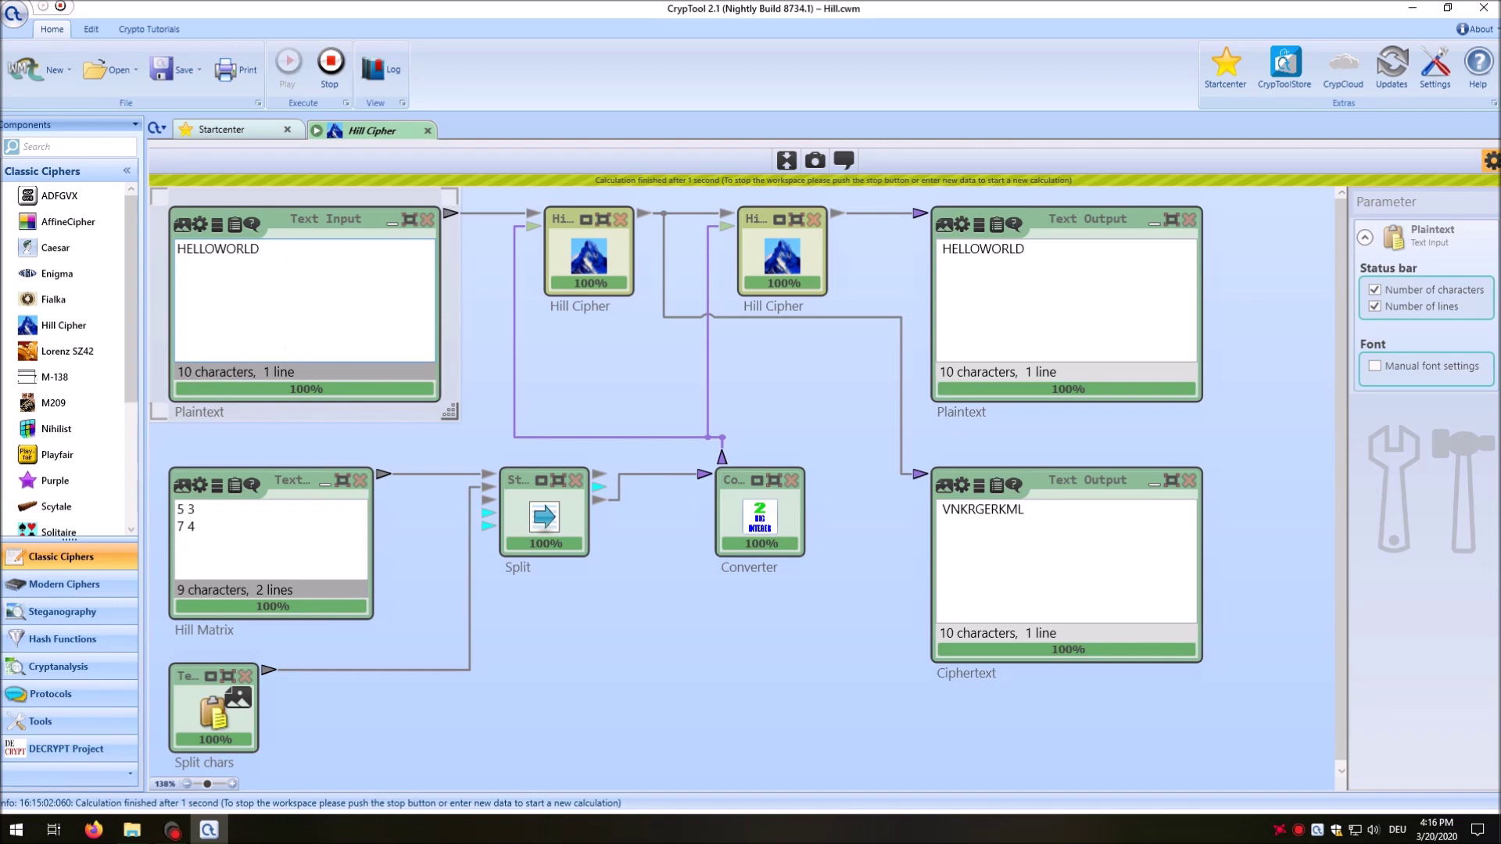
# Step: Append an A to the plaintext and highlight the padding X in the decrypted output
pyautogui.write('A')
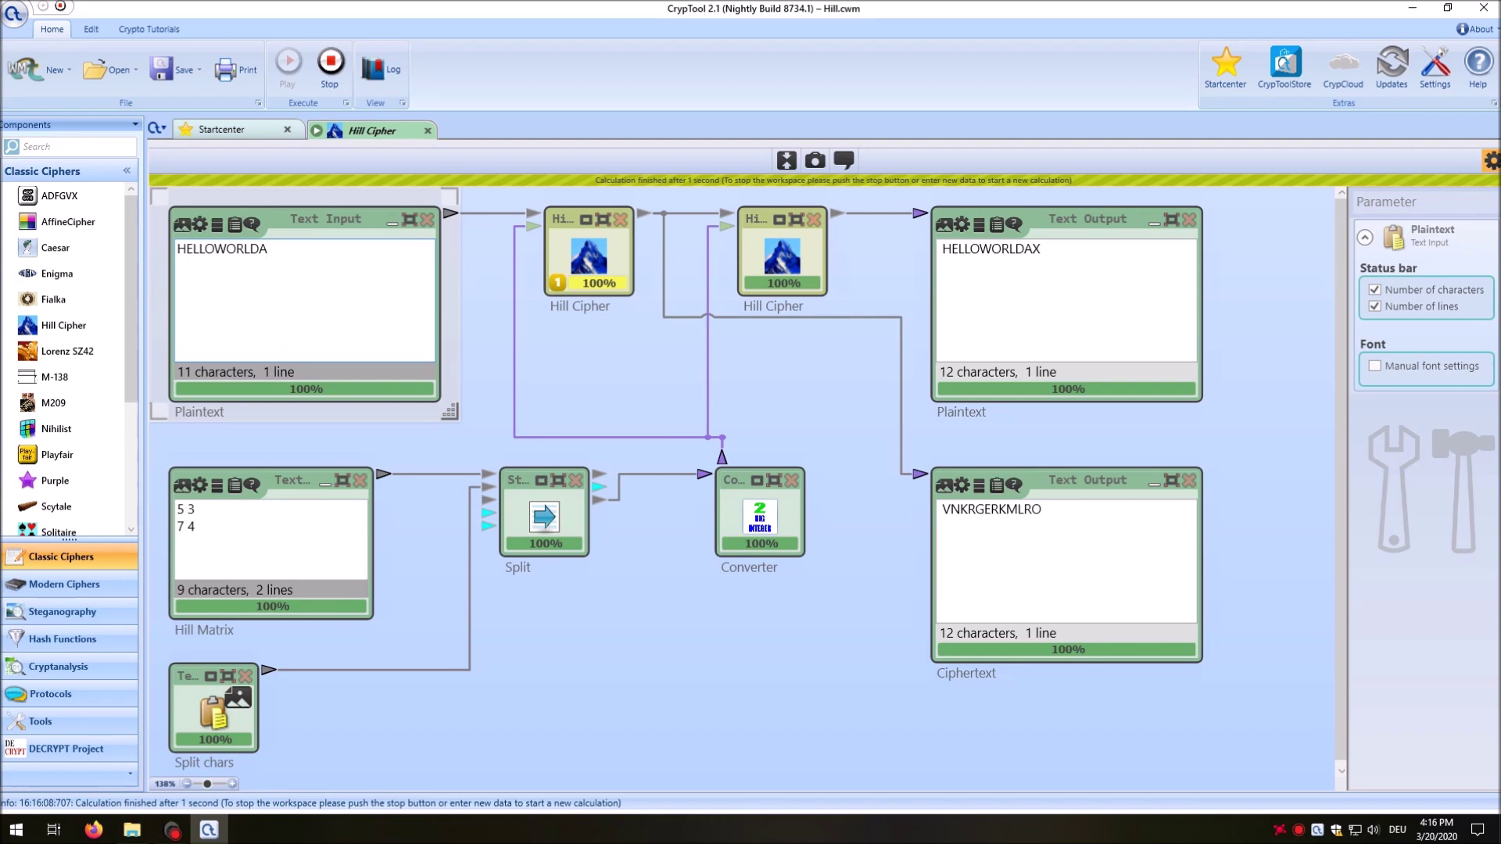
pyautogui.hotkey('shift', 'Left')
pyautogui.moveTo(1032, 249); pyautogui.dragTo(1041, 249)
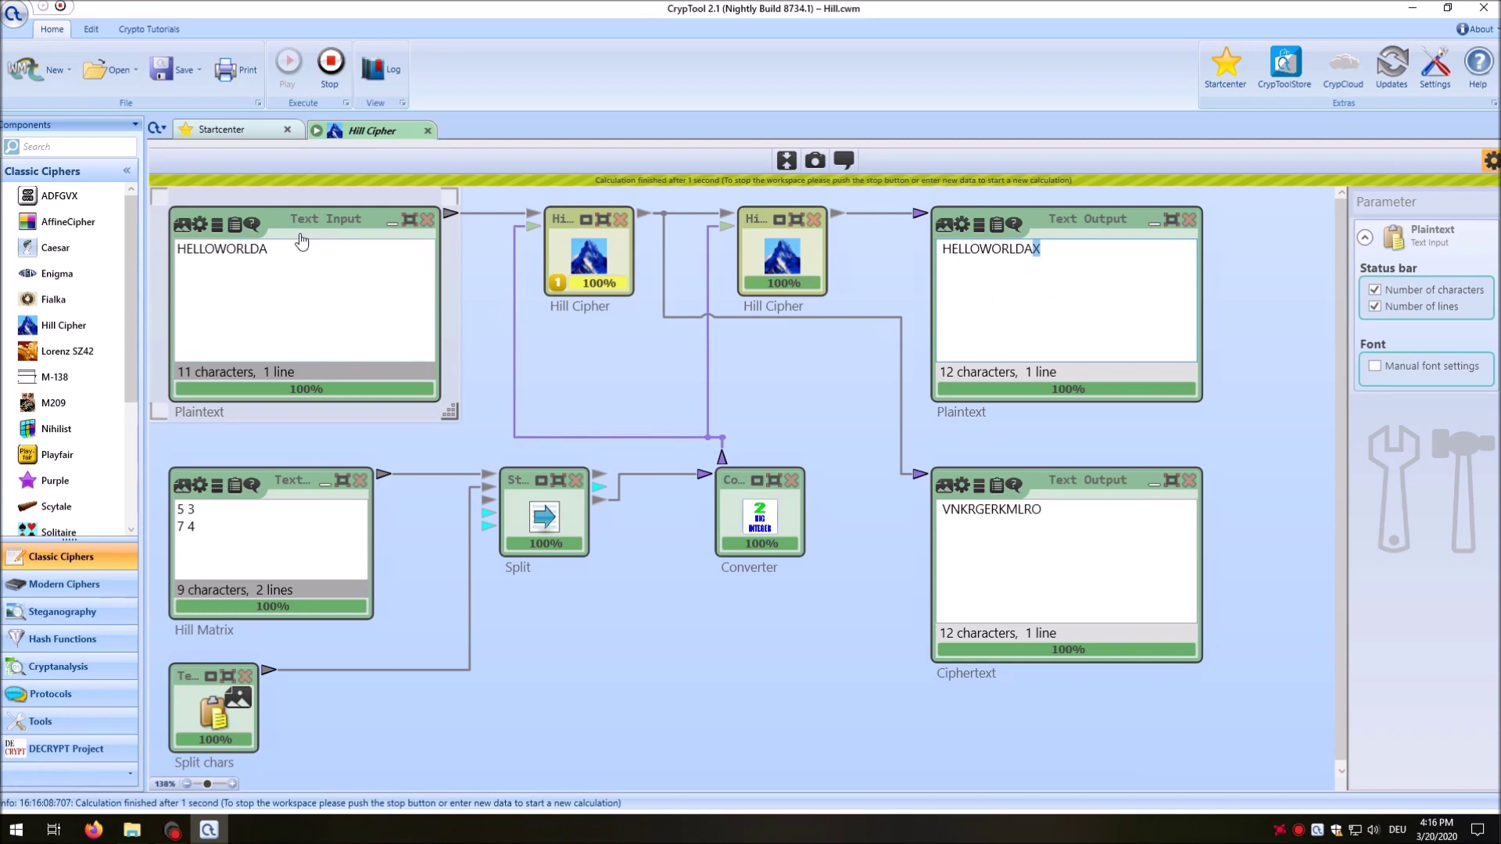
# Step: Append a second A so the plaintext reads HELLOWORLDAA
pyautogui.click(341, 308)
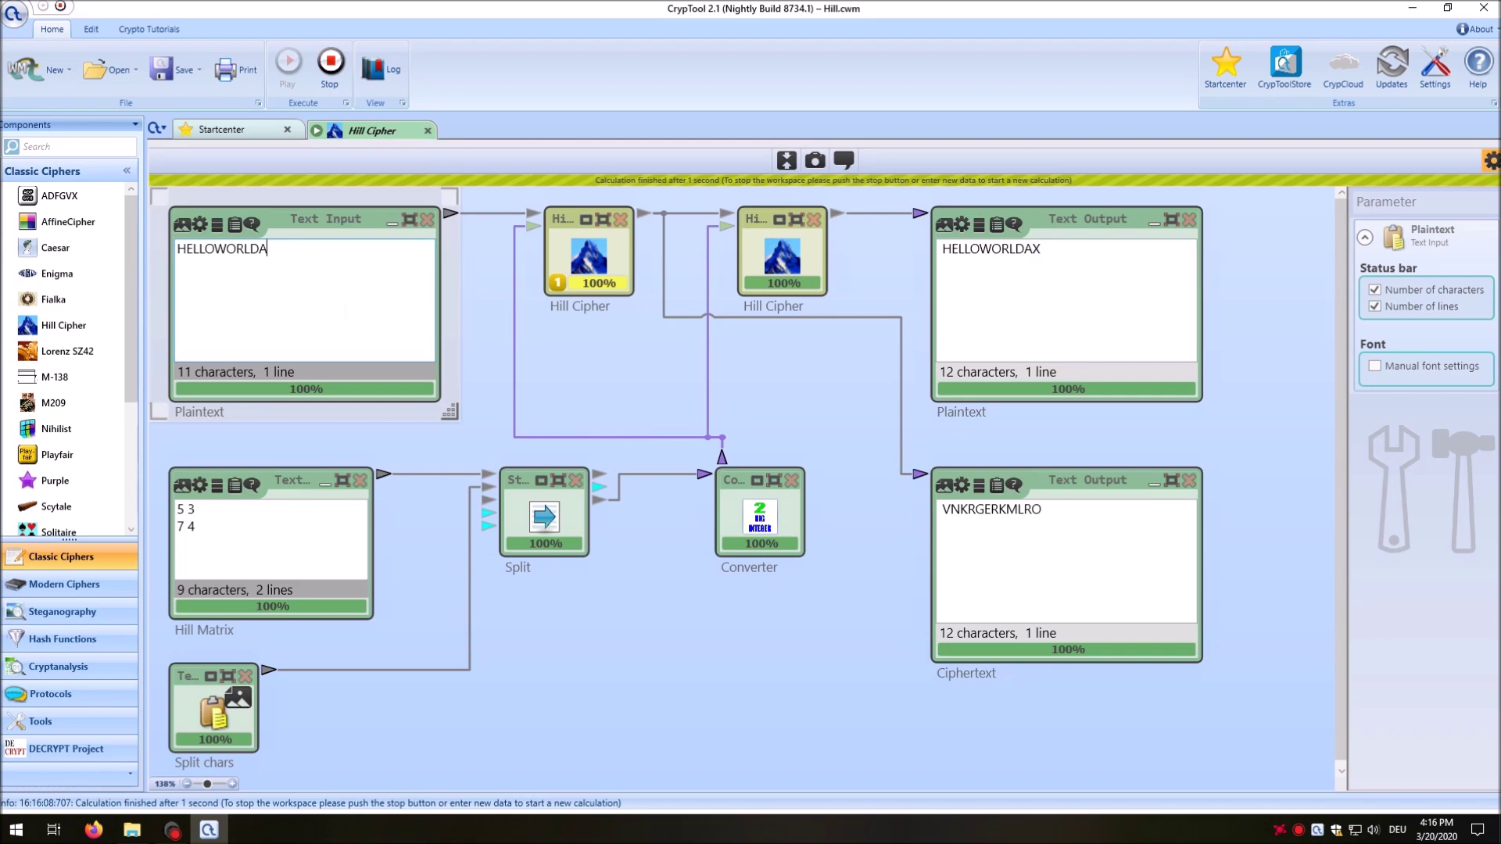
pyautogui.write('A')
pyautogui.hotkey('shift', 'Left')
pyautogui.hotkey('shift', 'Left')
pyautogui.press('Right')
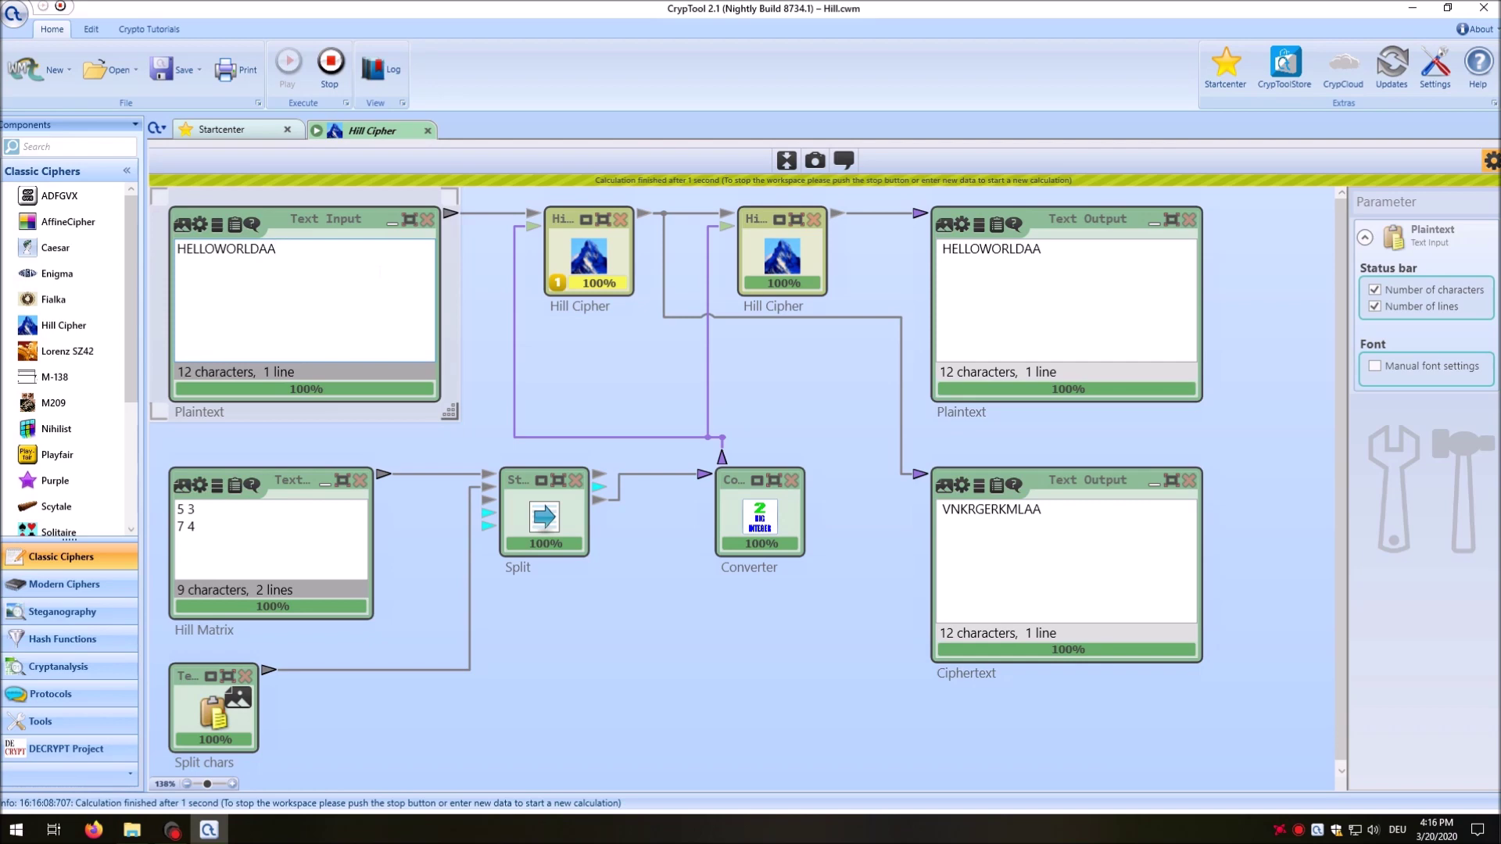